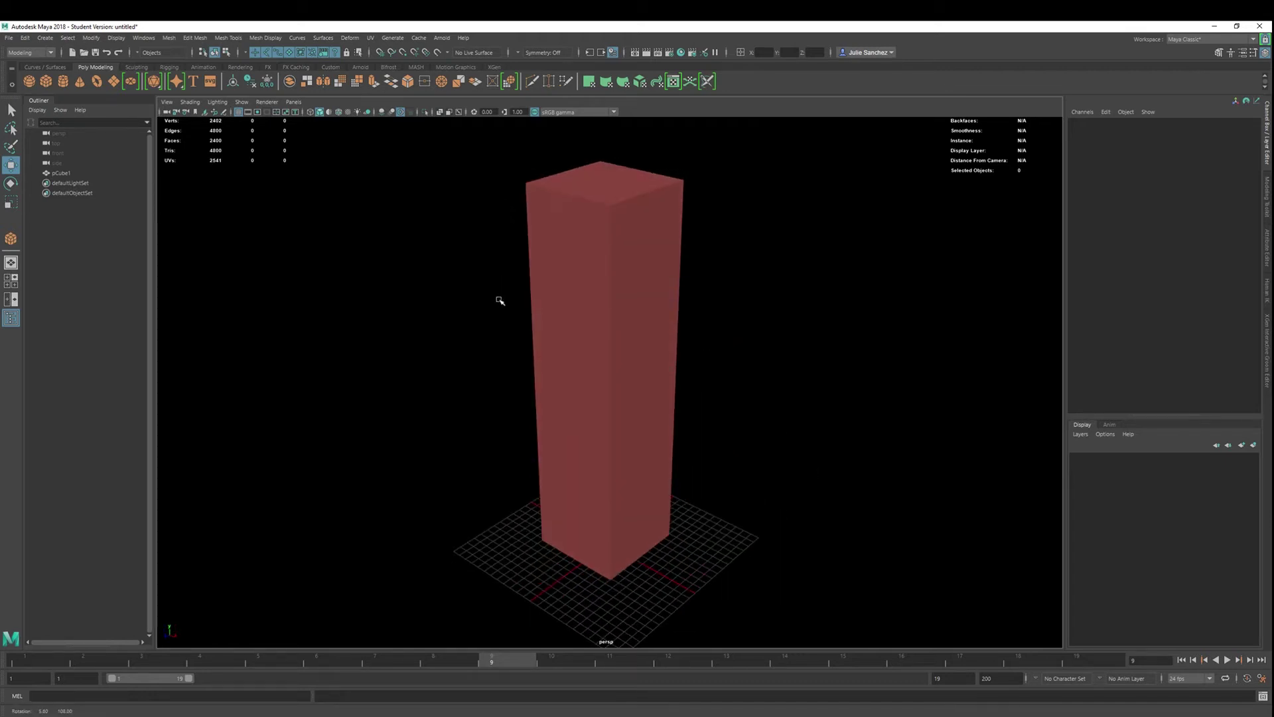
Orbit the view slightly and select the tall subdivided box pCube1.
left_click_drag(500, 300, 503, 294, "alt")
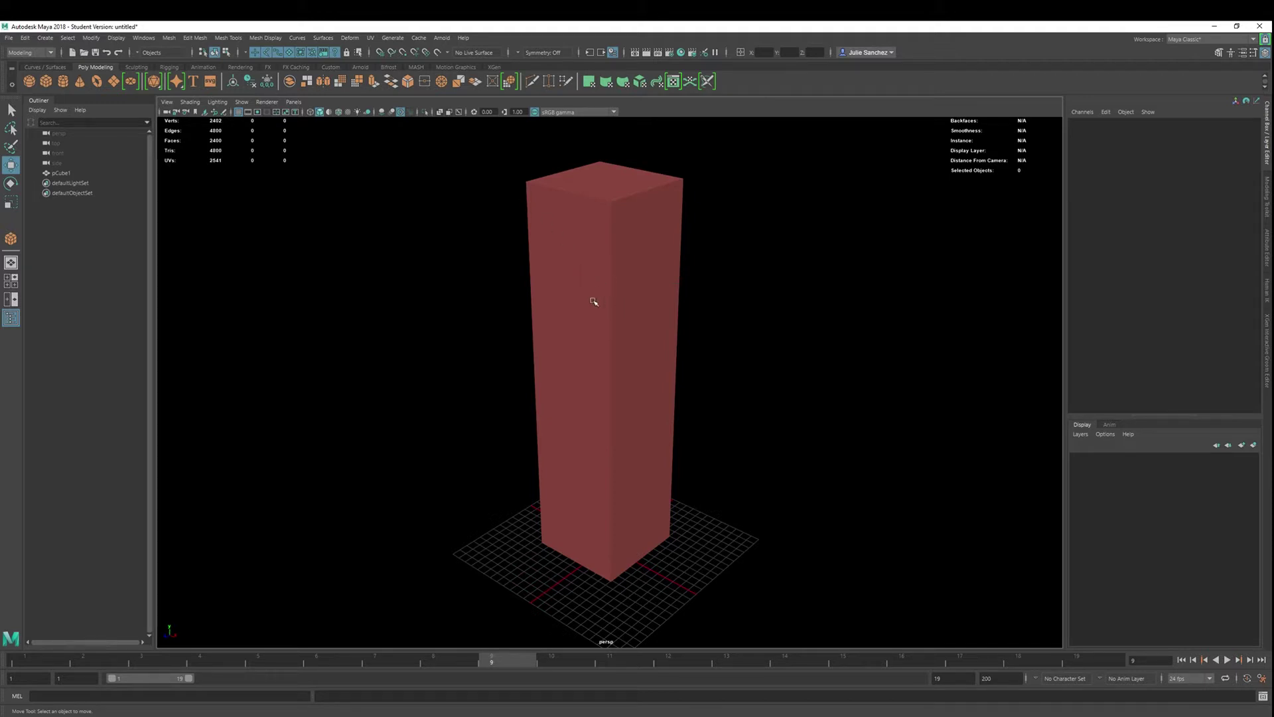
left_click(579, 324)
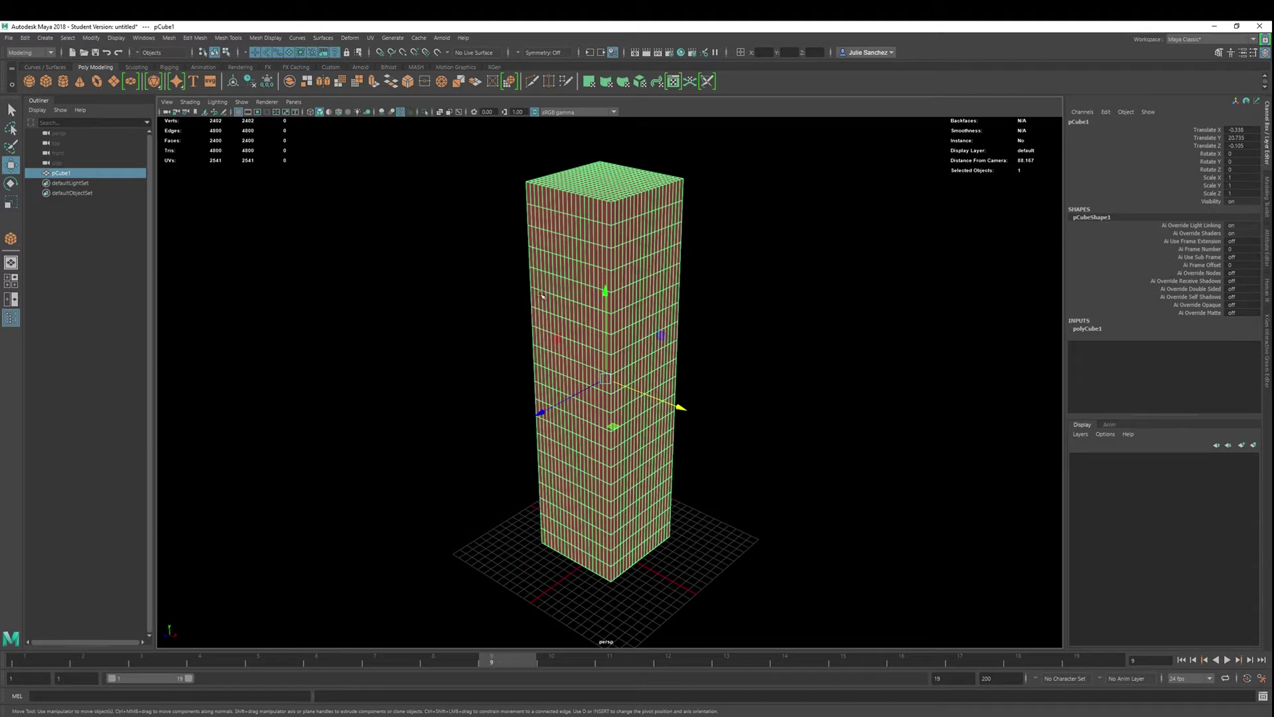
Apply a Deform > Nonlinear > Bend deformer (bend1) to pCube1.
left_click(350, 38)
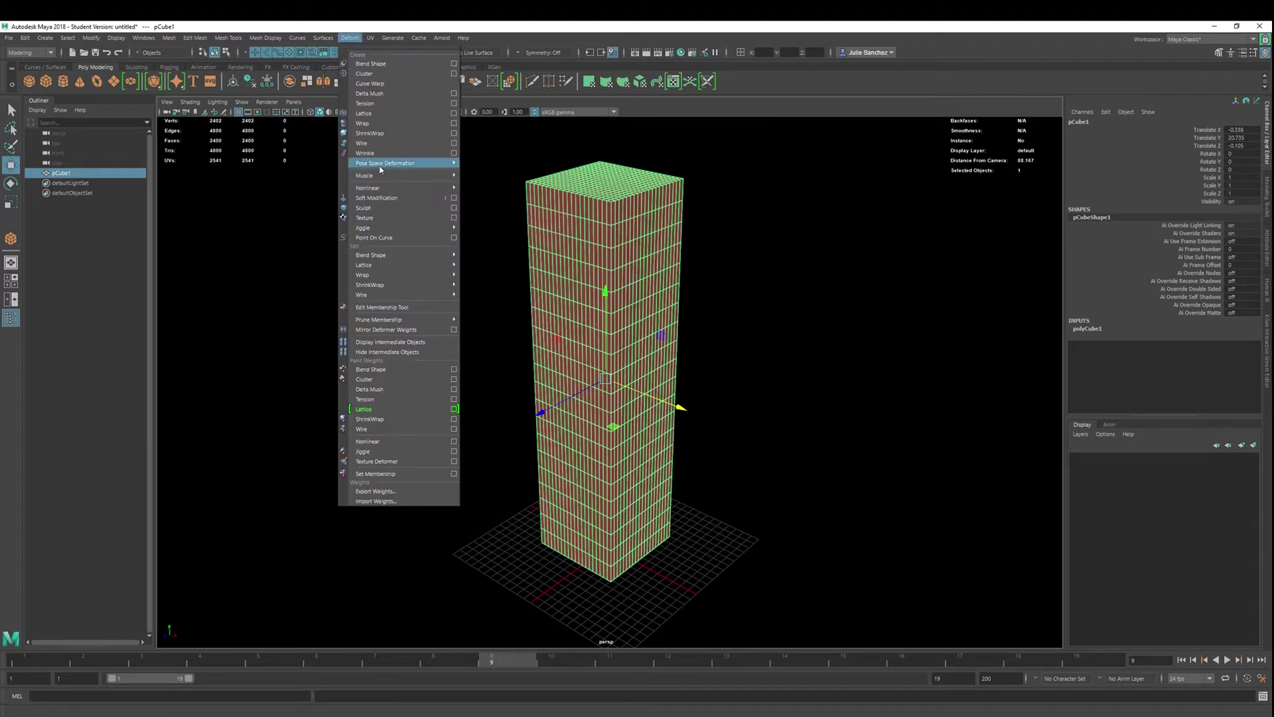
mouse_move(382, 191)
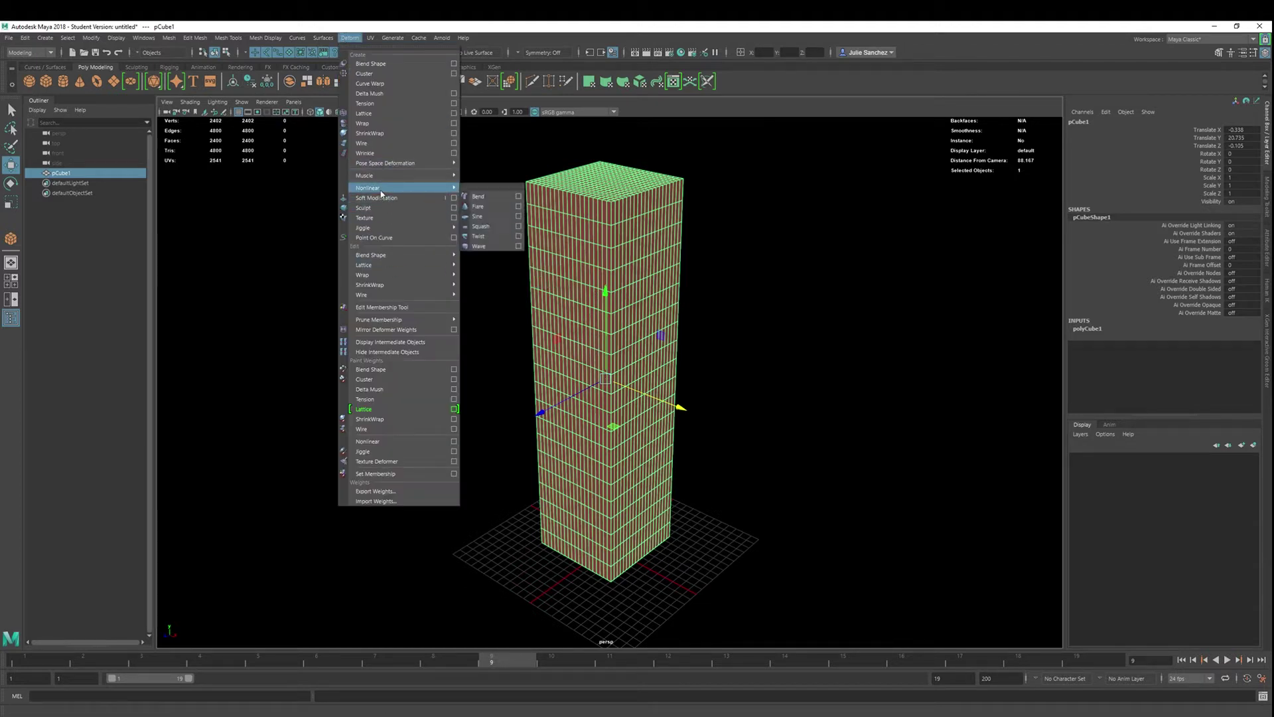
left_click(479, 197)
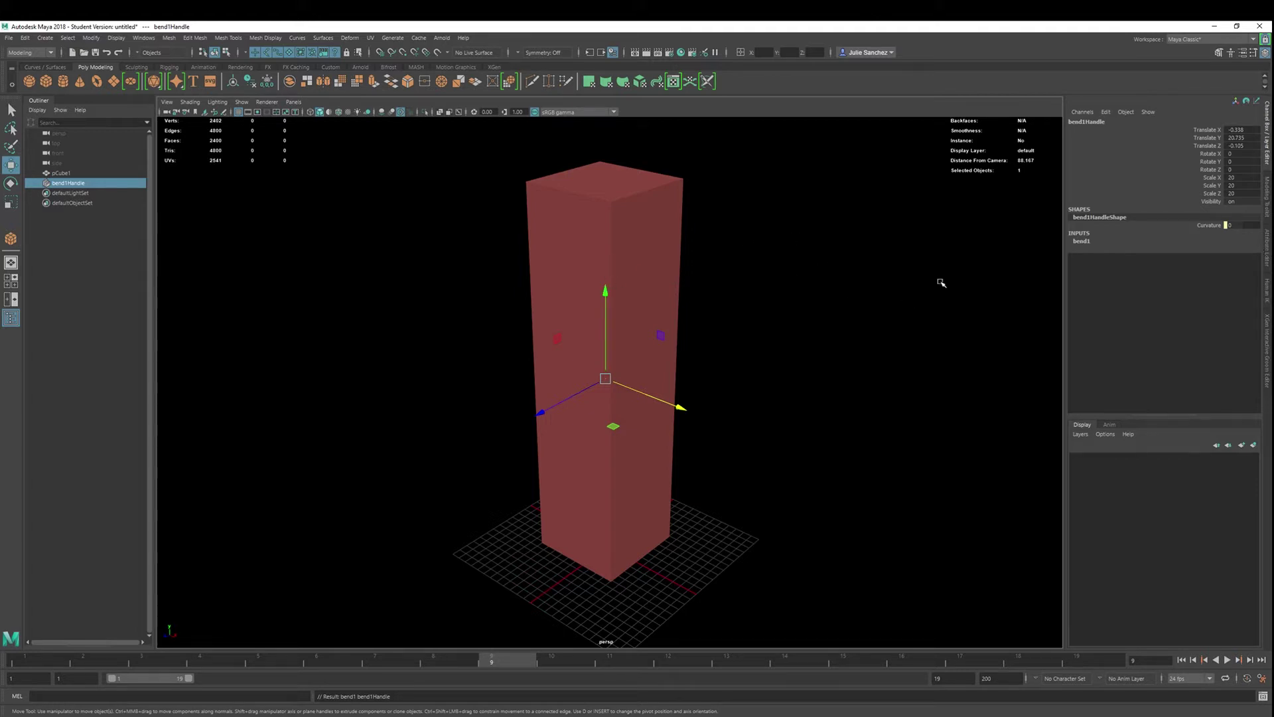
Key bend1's Curvature at 0 on frame 1 from the Channel Box.
left_click(1082, 241)
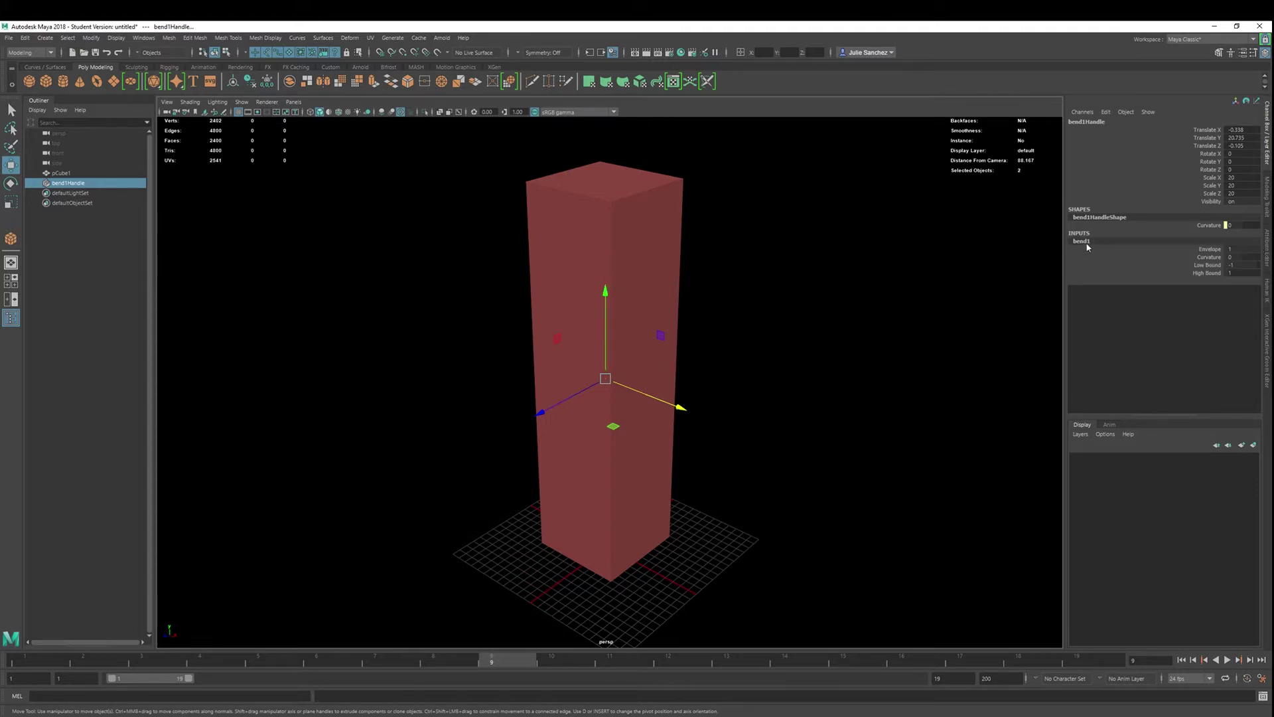
left_click(1209, 258)
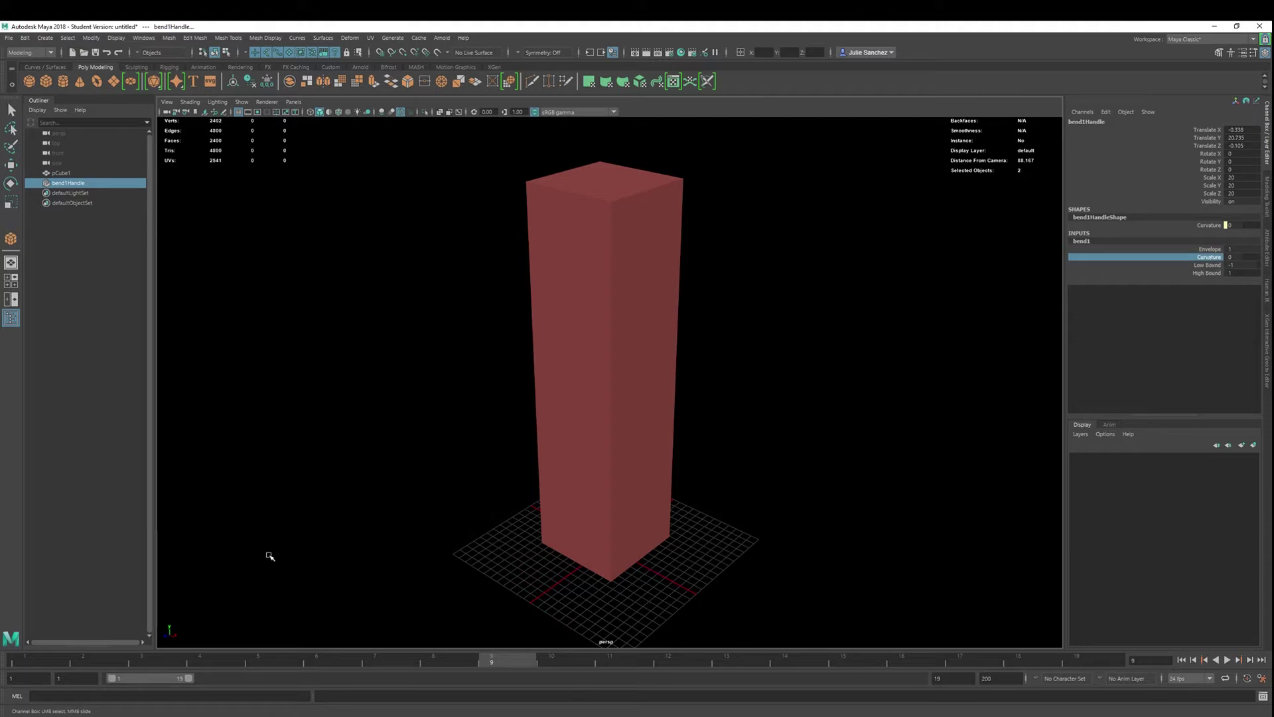
left_click(19, 663)
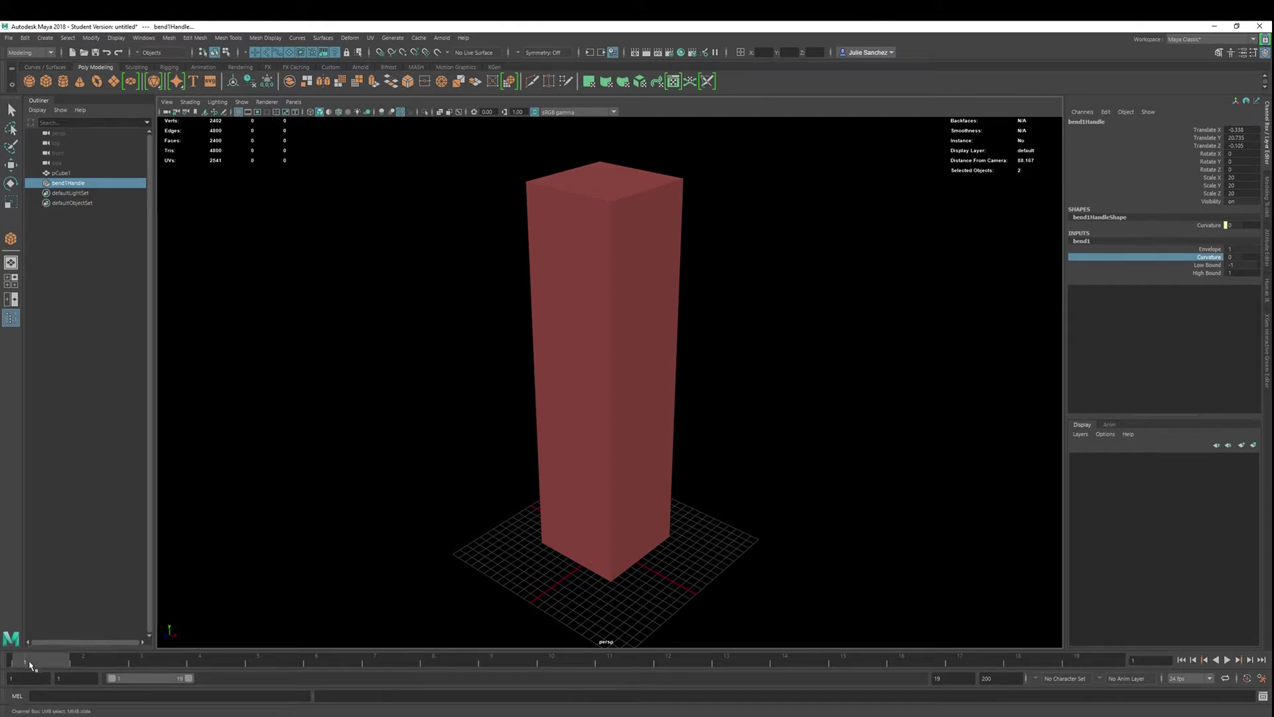
right_click(1191, 261)
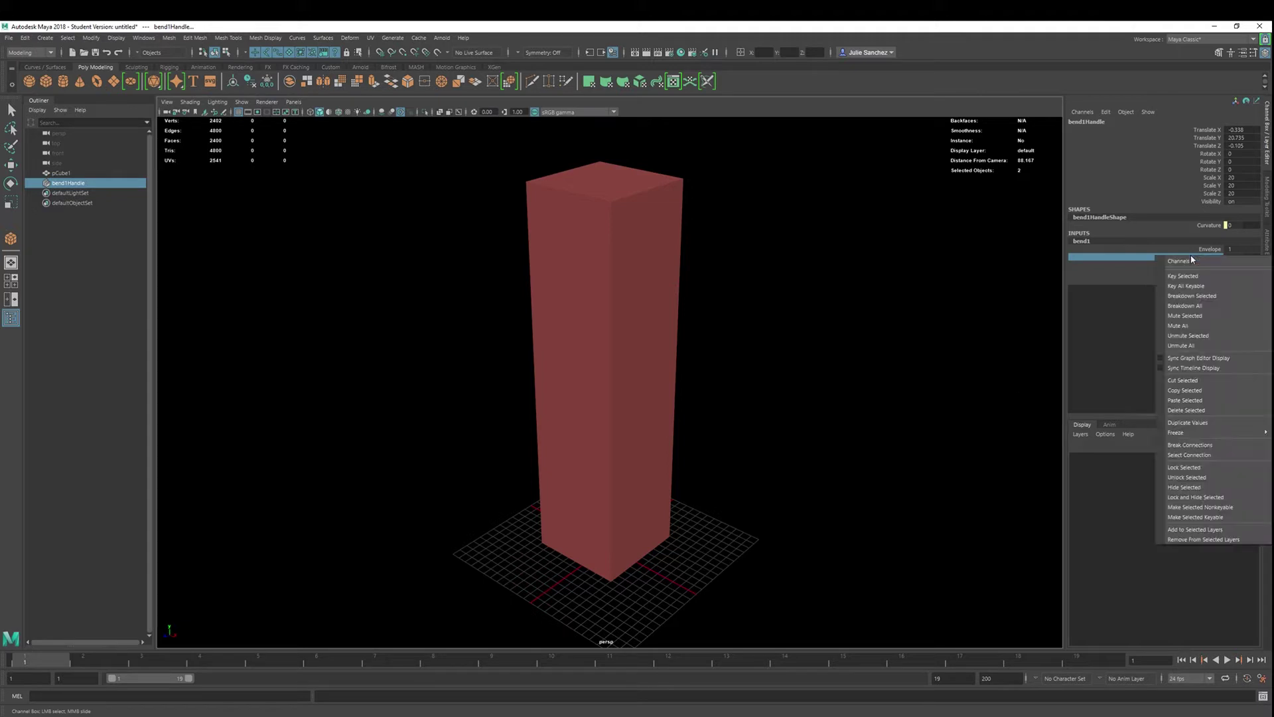
left_click(1183, 276)
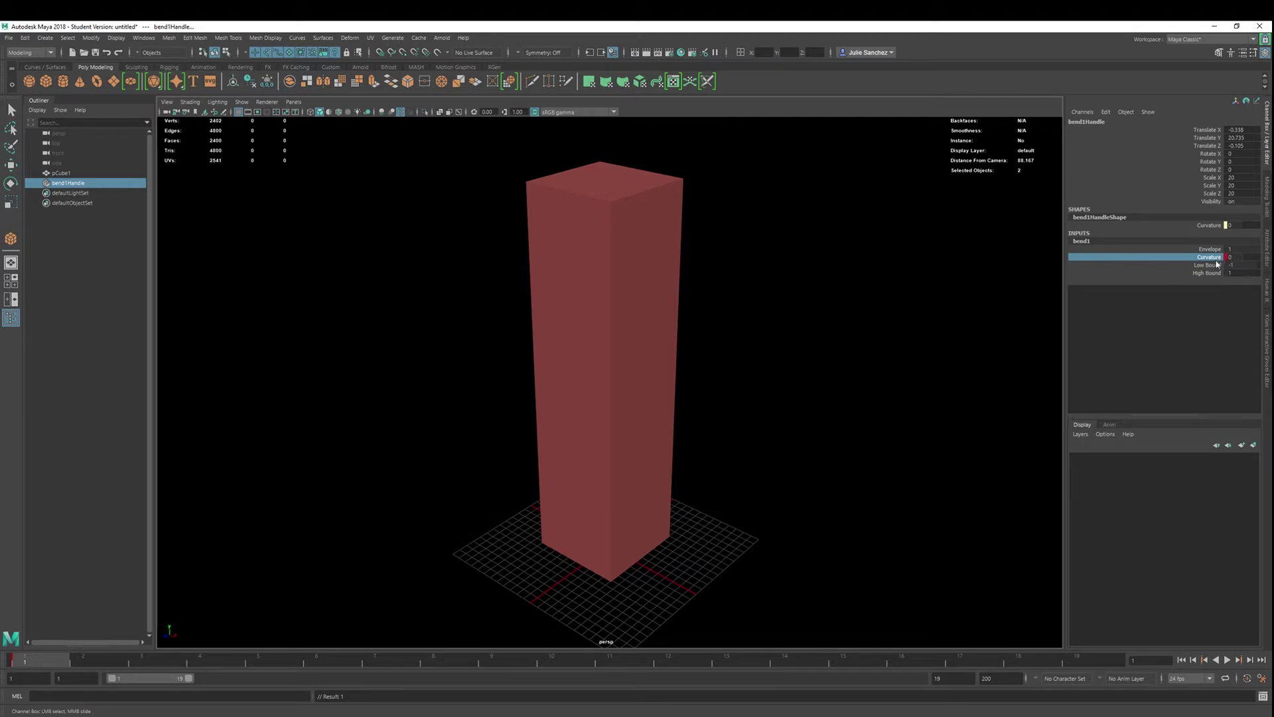
Raise bend1's Curvature and key it on frames 5 and 9 to bend the box.
middle_click_drag(794, 285, 817, 292)
left_click(256, 661)
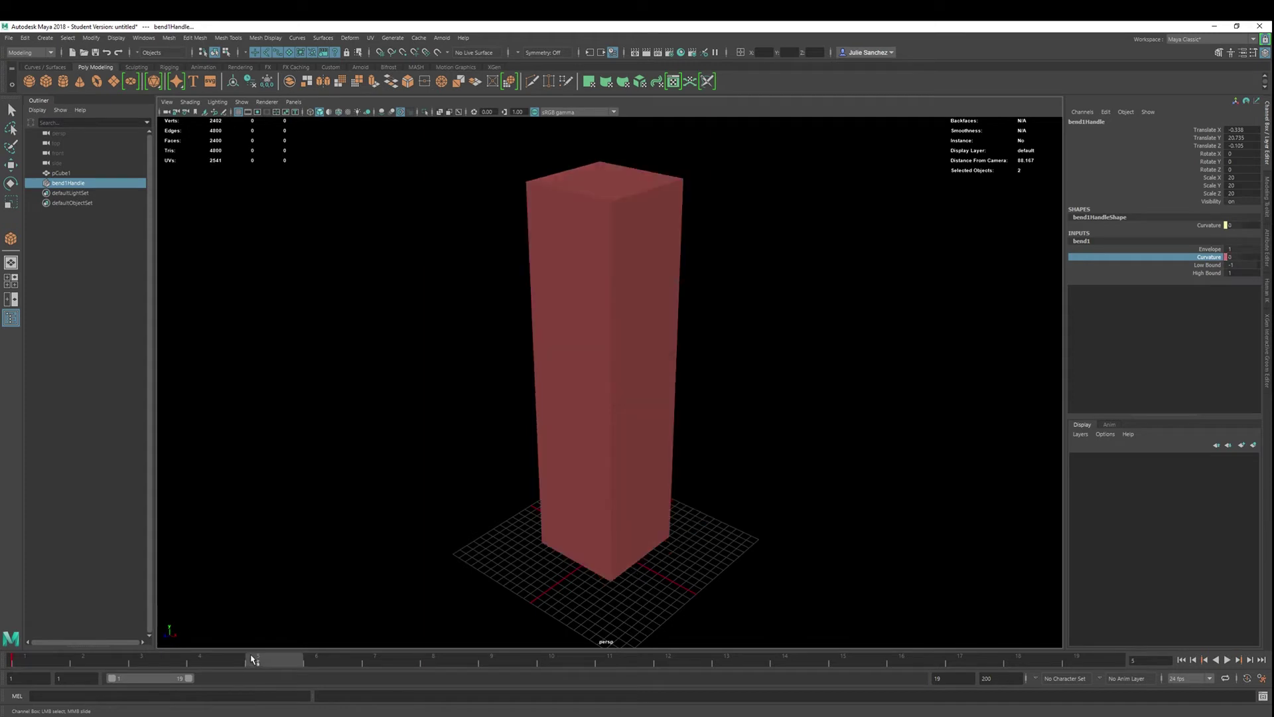
middle_click_drag(794, 341, 825, 347)
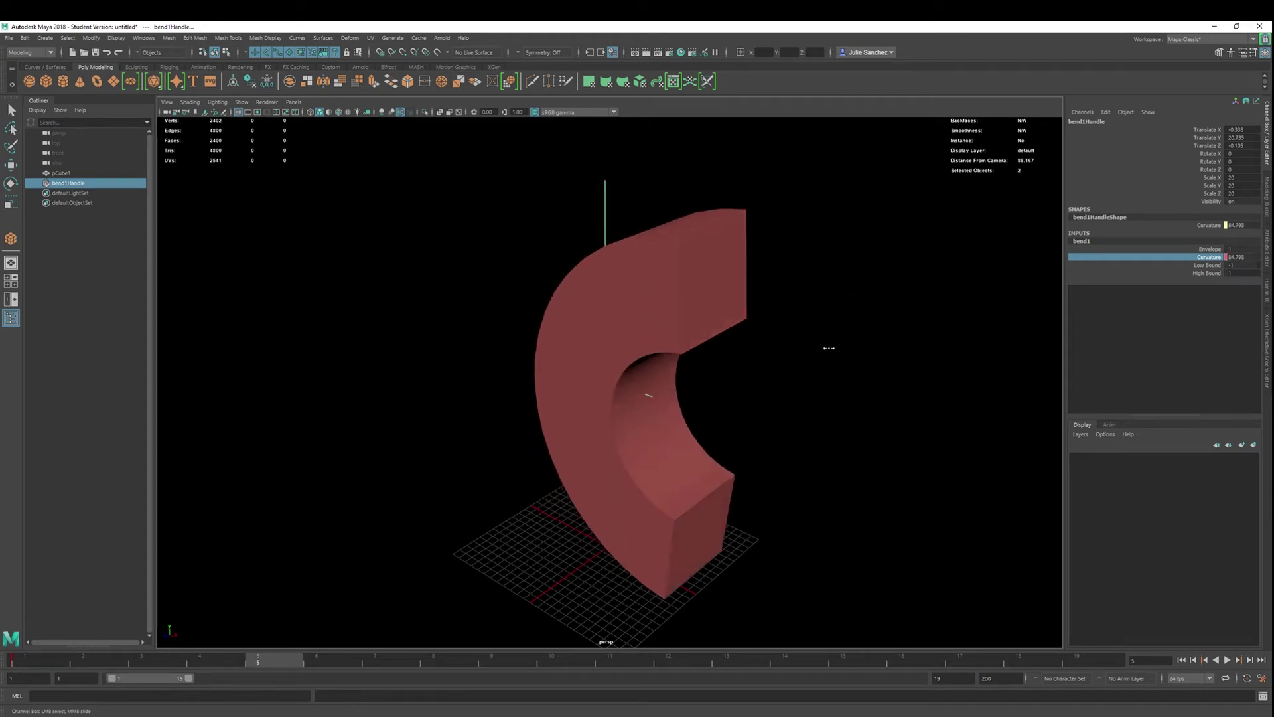
right_click(1194, 260)
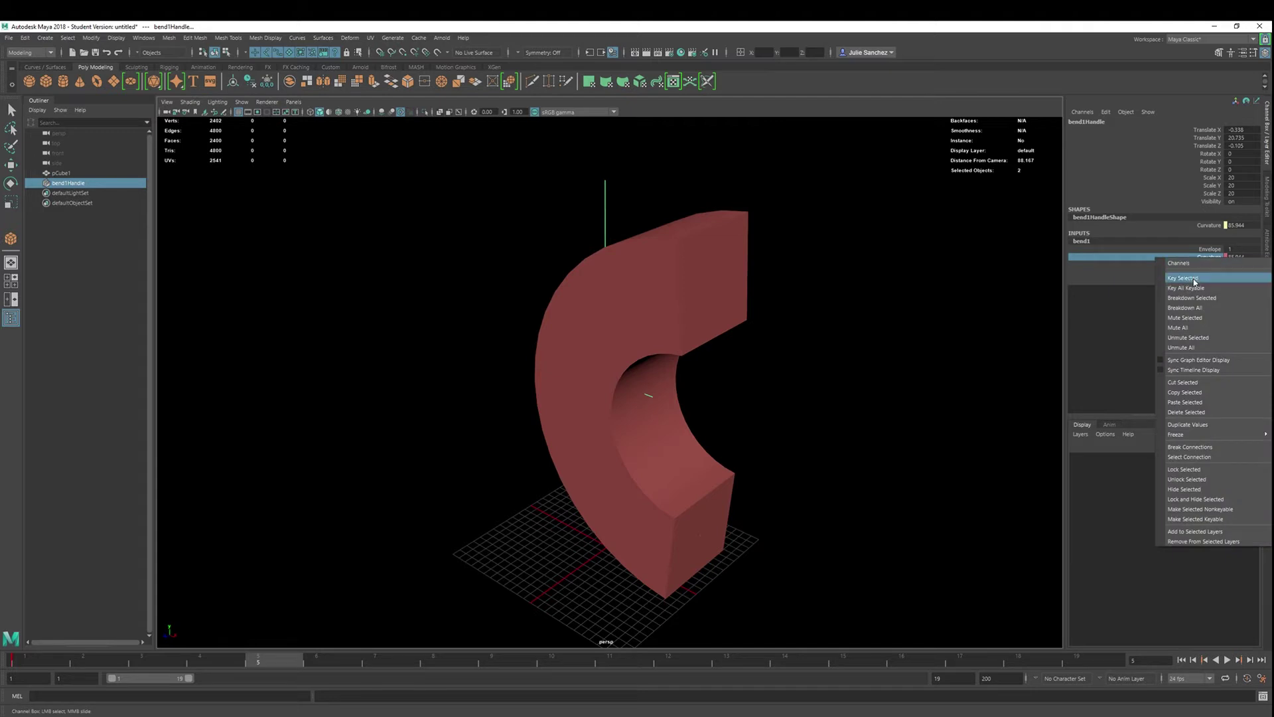
left_click(1194, 278)
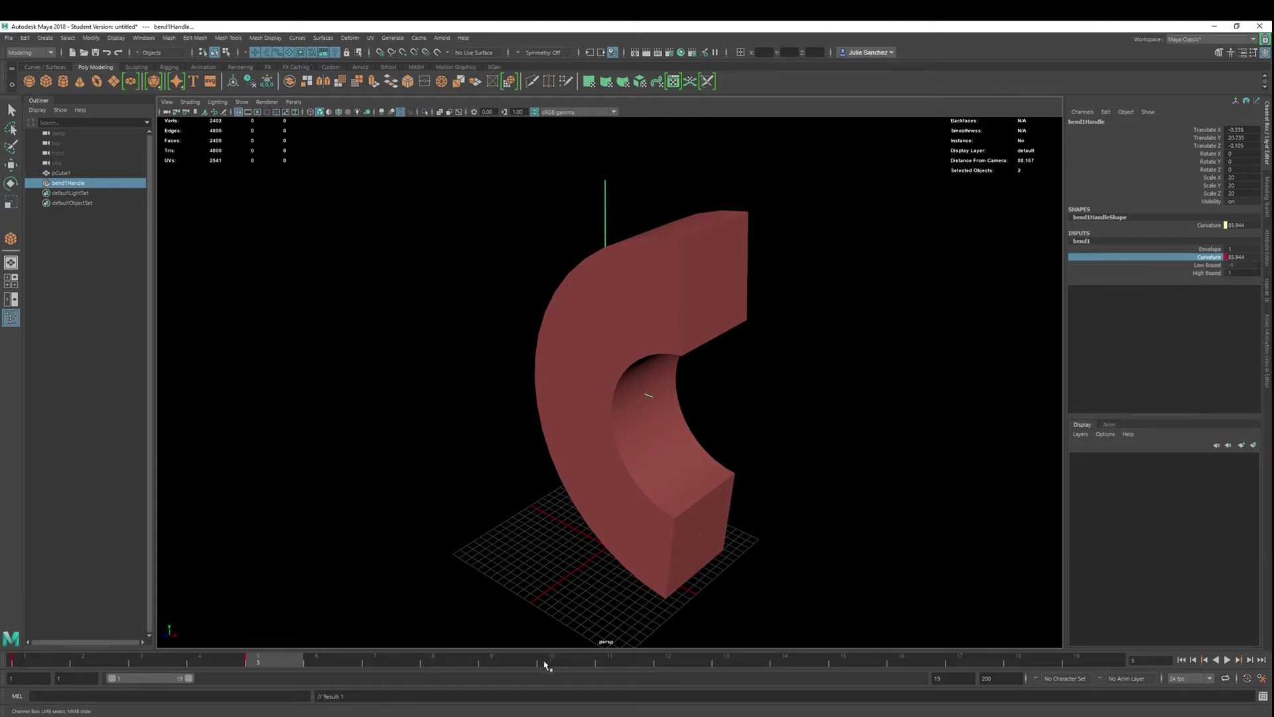
left_click(510, 666)
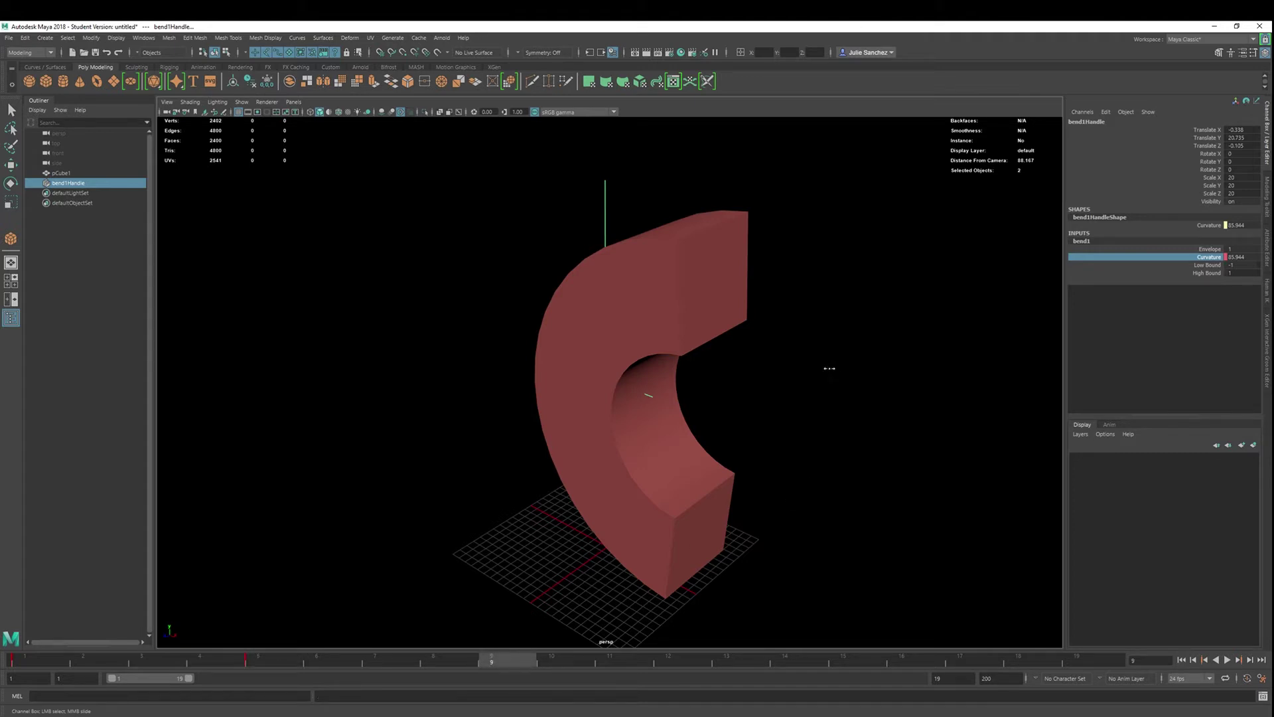
middle_click_drag(829, 368, 850, 372)
right_click(1134, 259)
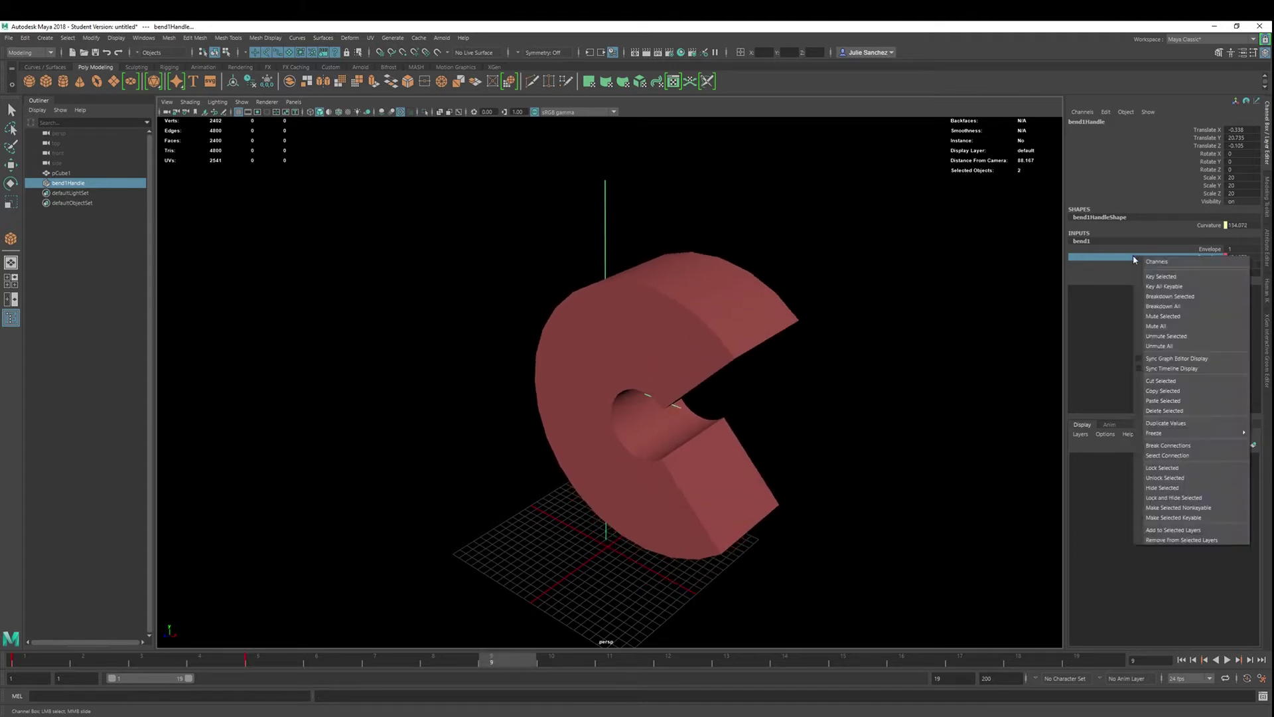
left_click(1148, 280)
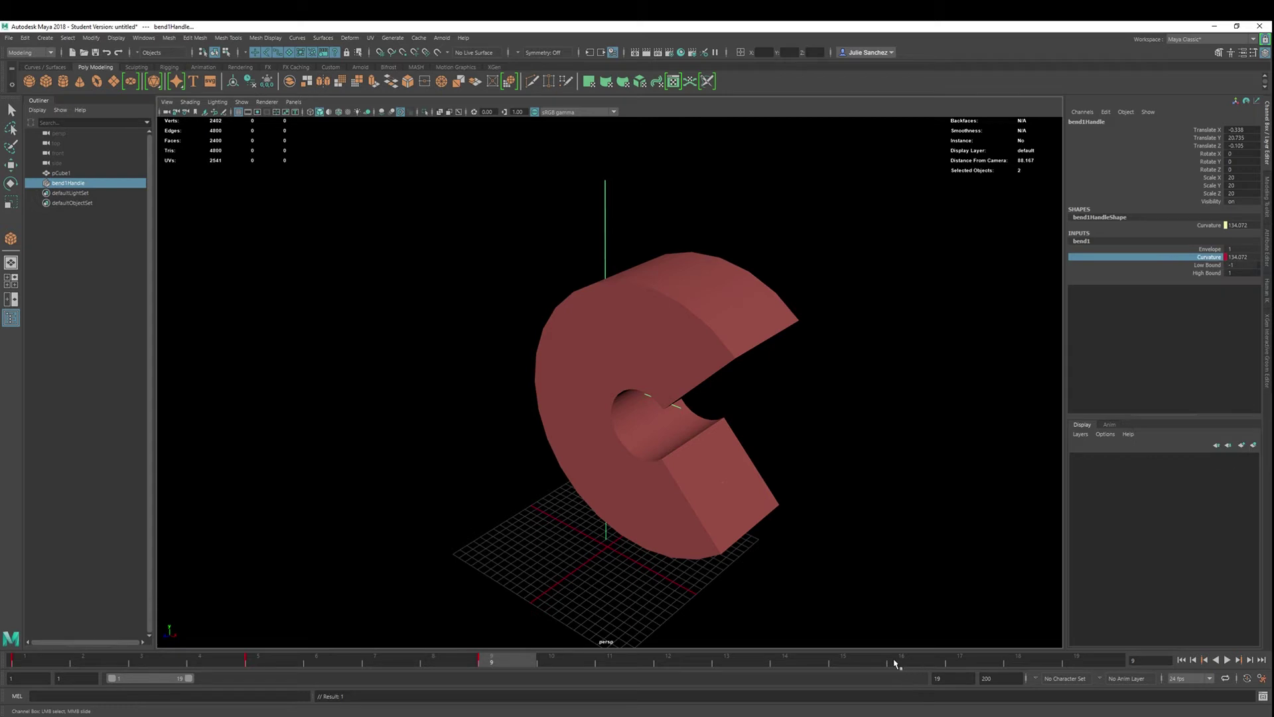
Key Curvature on frame 16, then at 180 on frame 19 to close the ring.
left_click(914, 663)
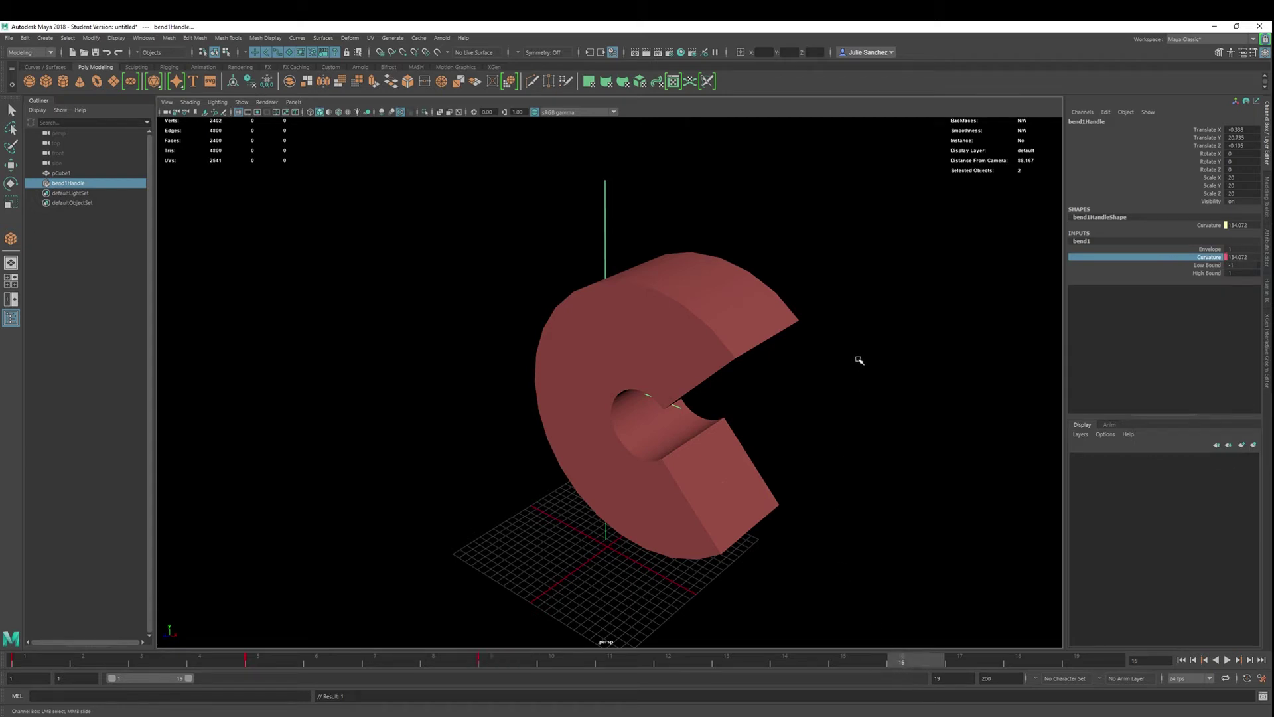
middle_click_drag(853, 359, 867, 361)
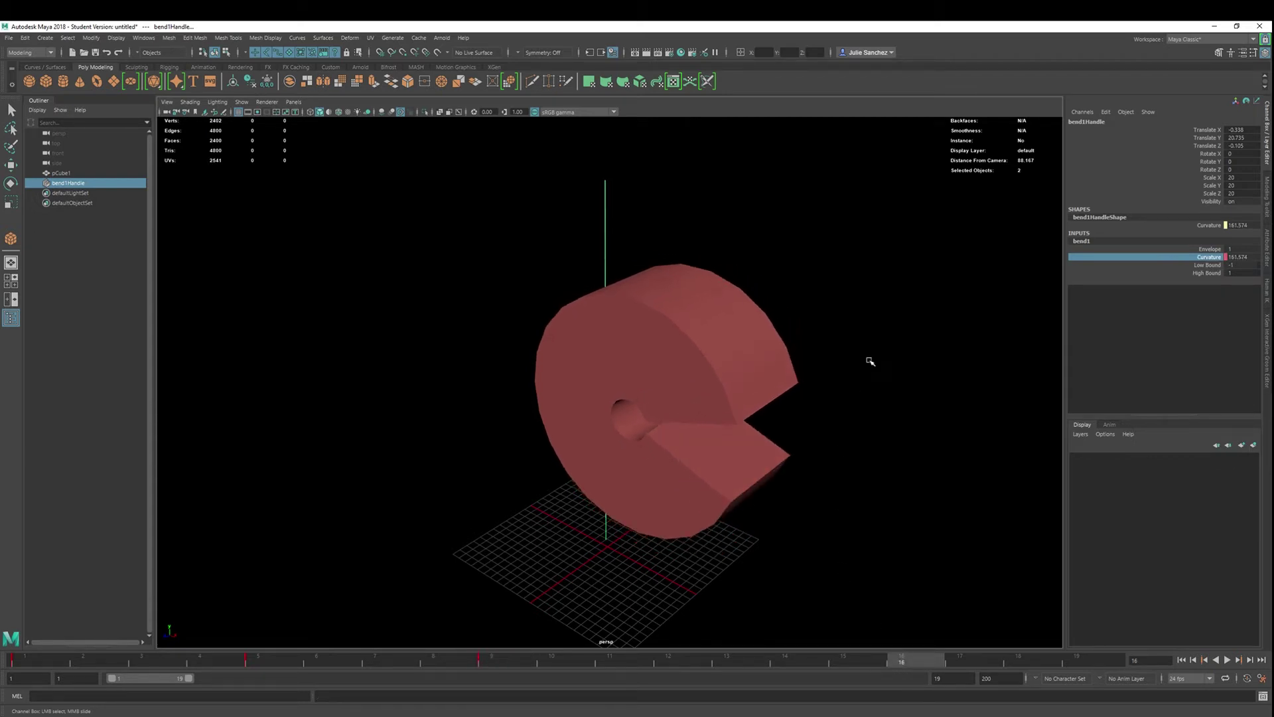
right_click(1135, 259)
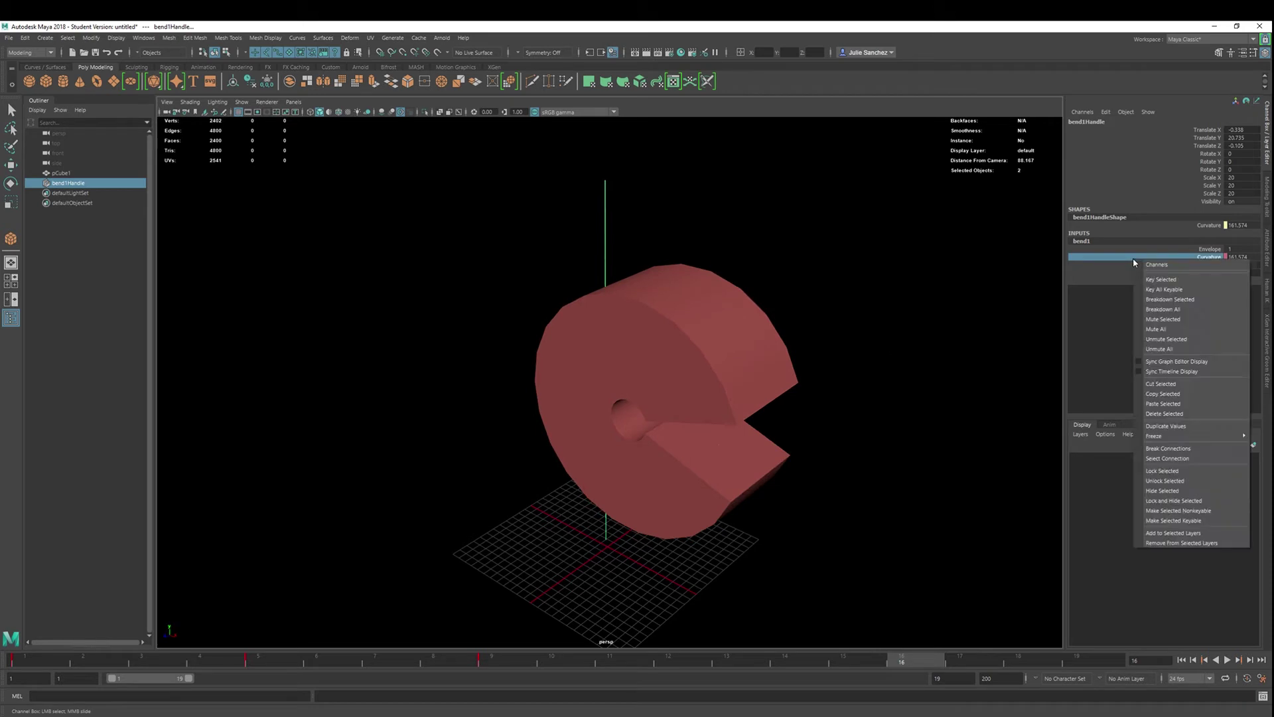
left_click(1150, 290)
left_click(1094, 659)
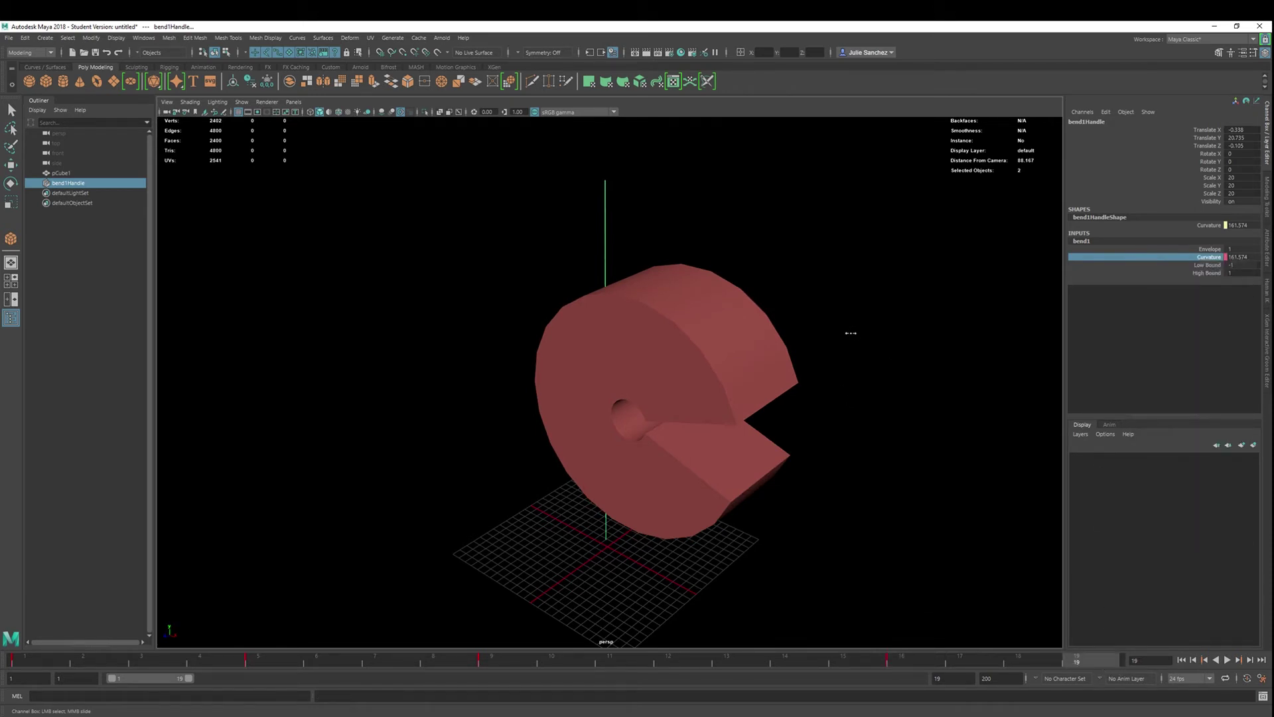
middle_click_drag(851, 333, 854, 330)
scroll(859, 336, "down", 2)
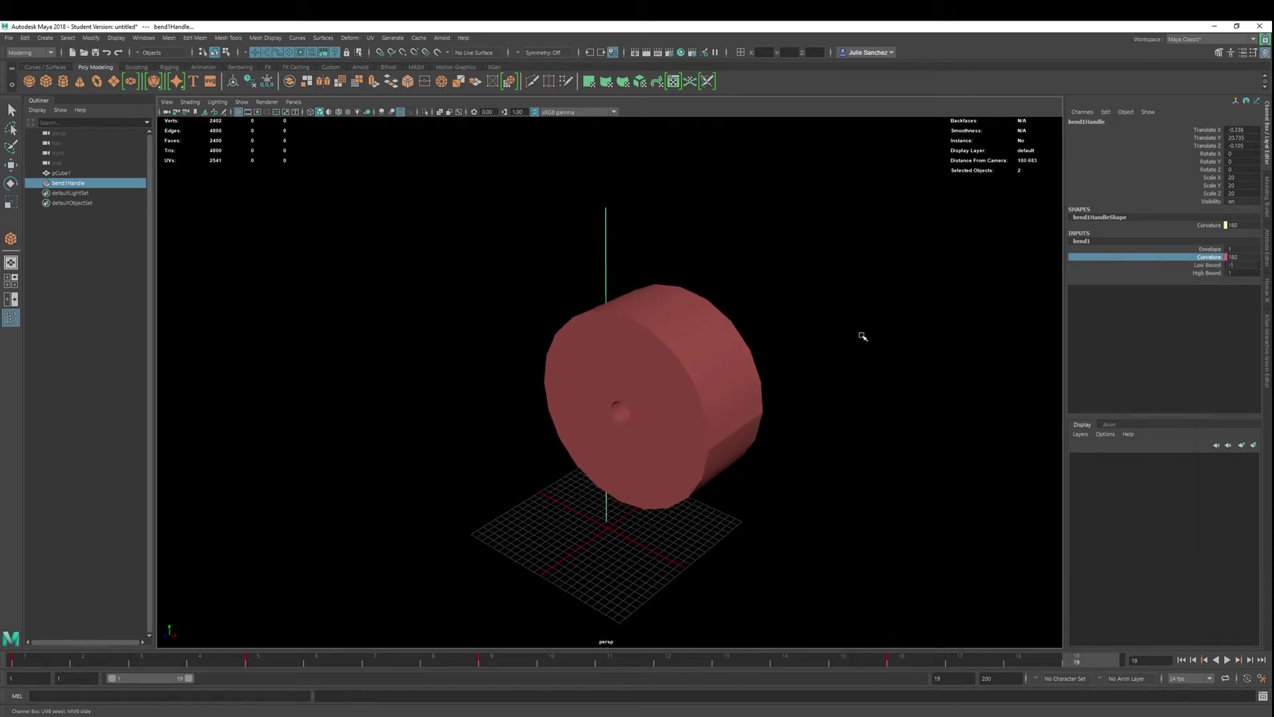
right_click(1132, 260)
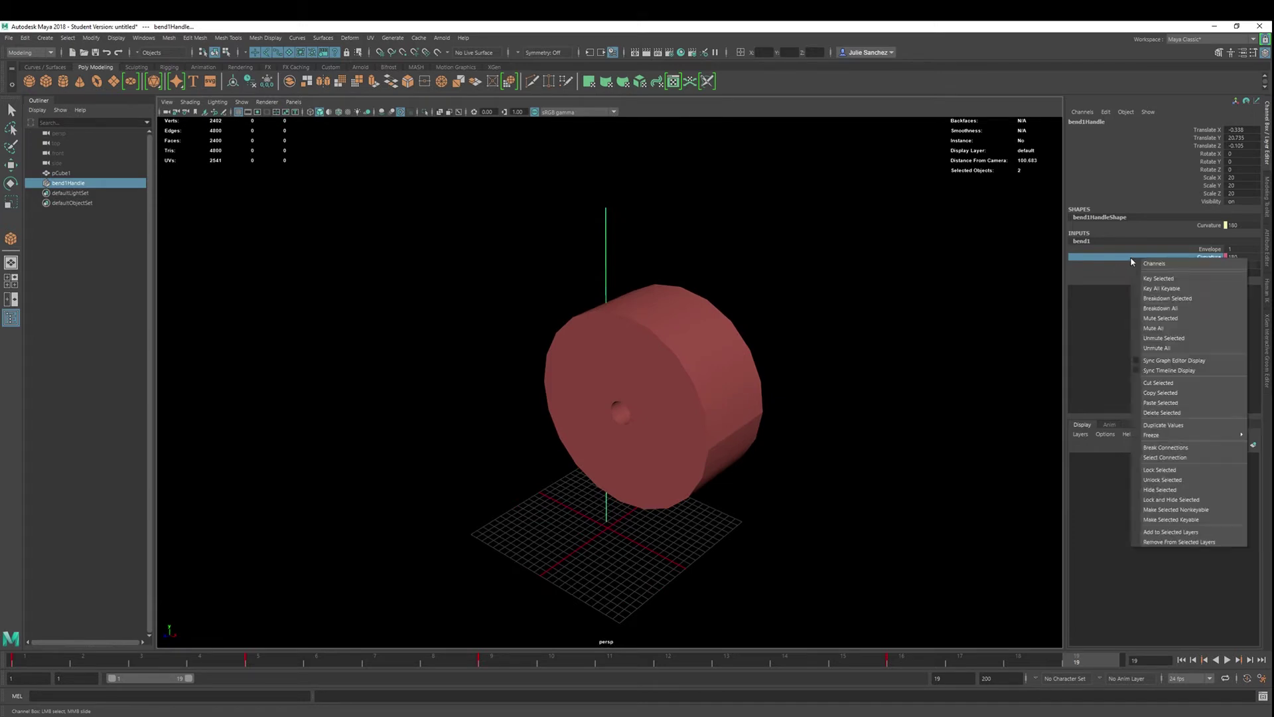
left_click(1142, 279)
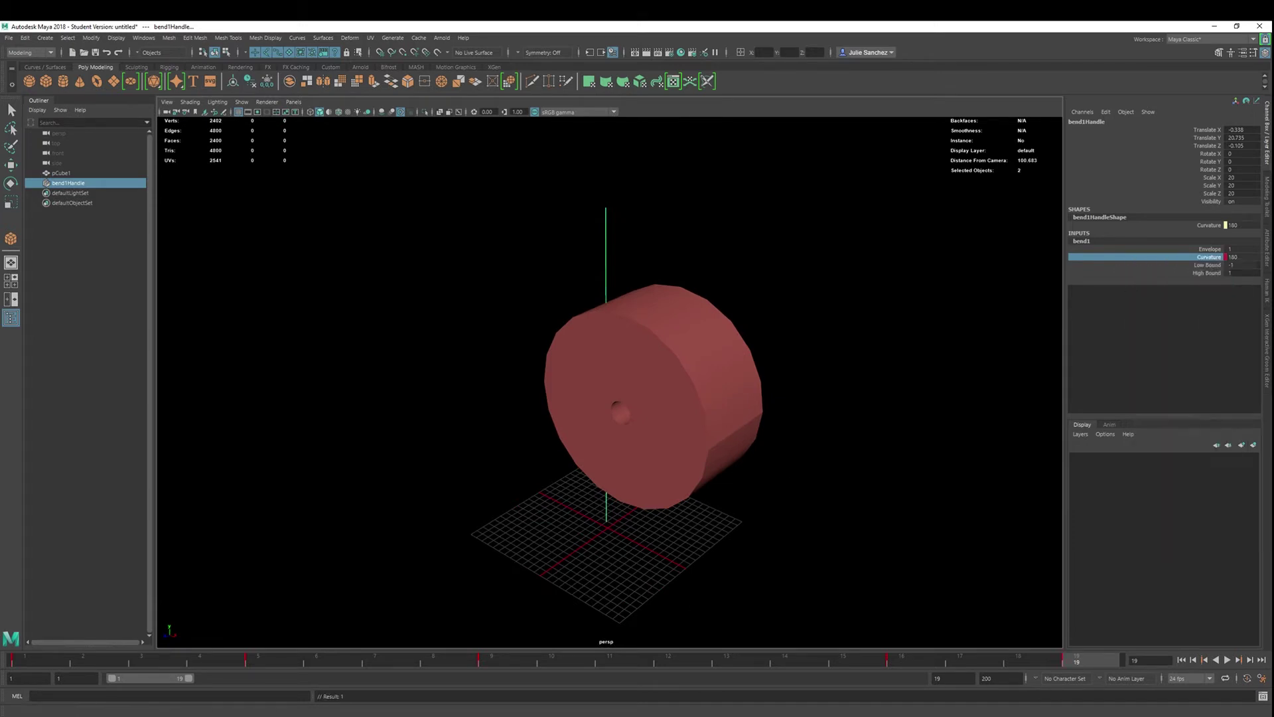
left_click(697, 666)
Play the bend animation from frame 1, then stop playback.
left_click(24, 667)
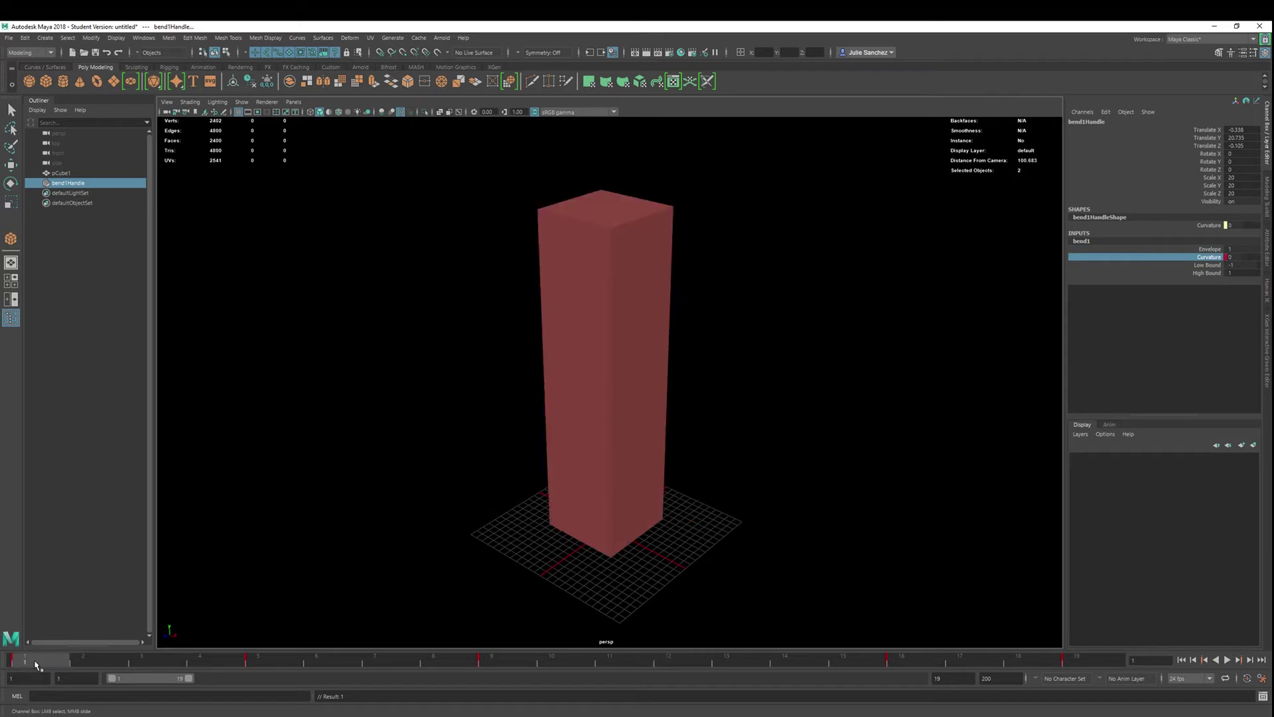
left_click(1228, 660)
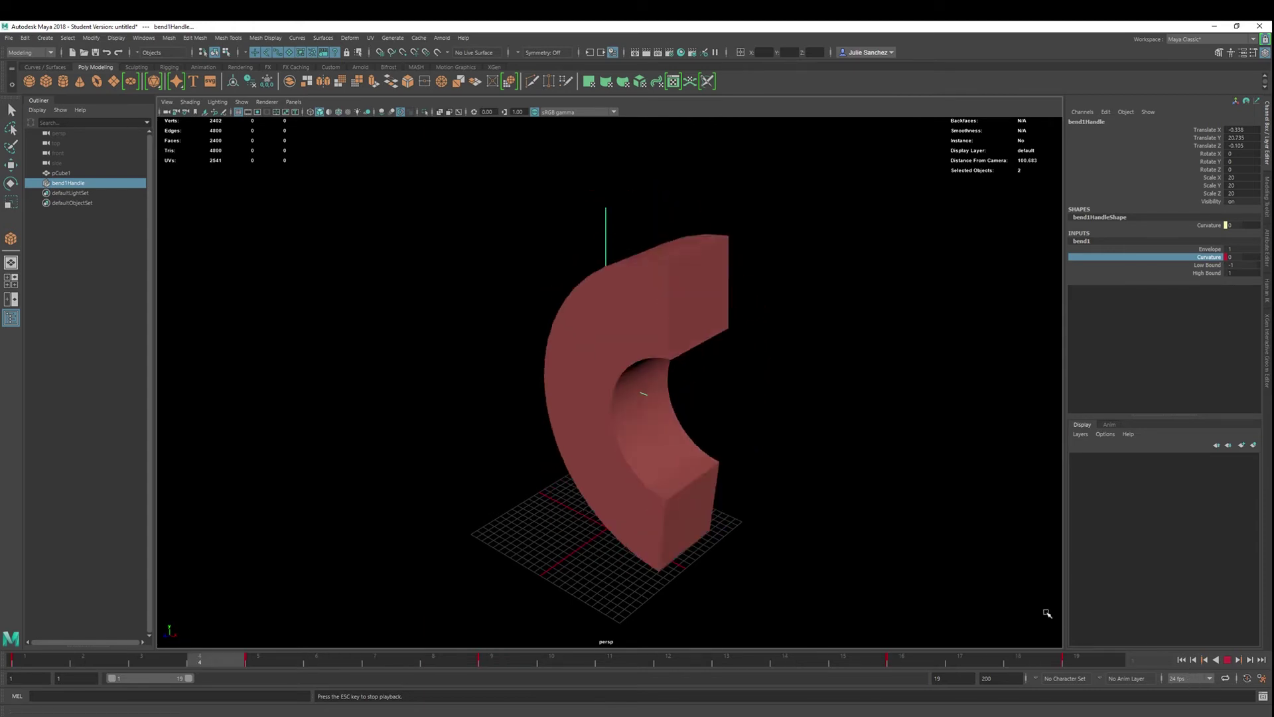
left_click(1227, 661)
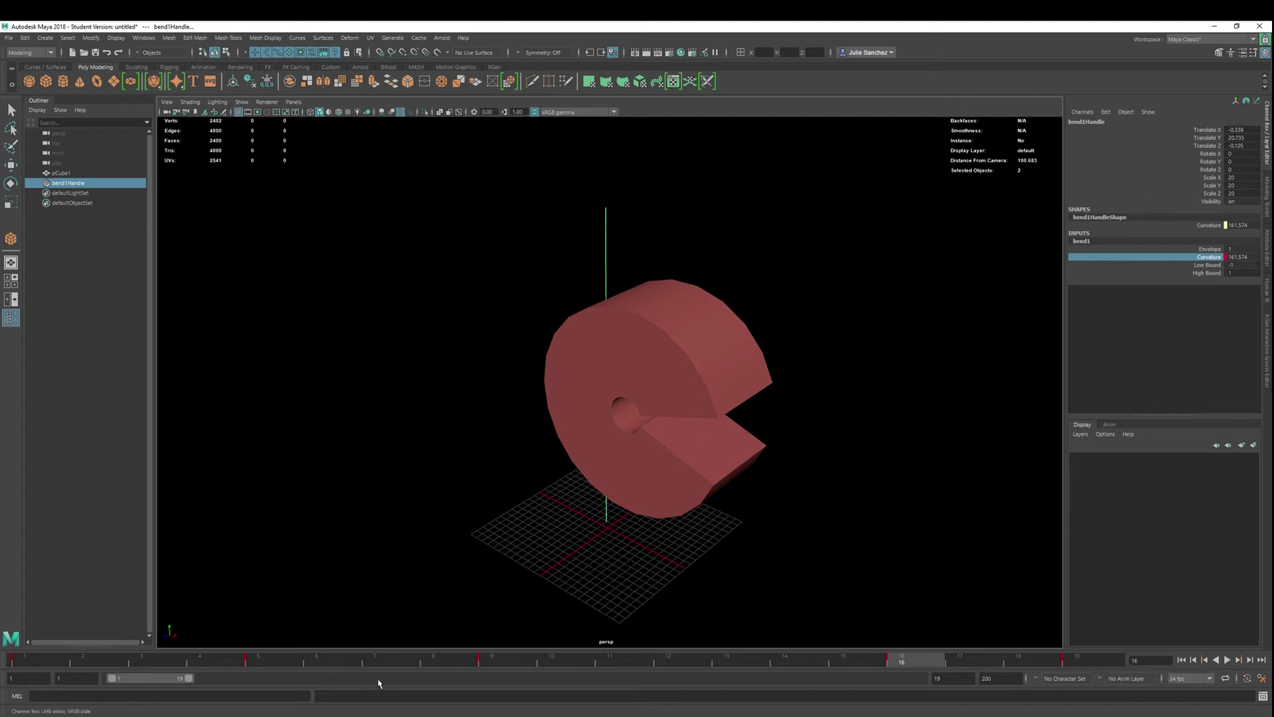
Delete the frame 5 key and break Curvature's connections, leaving it at 56.264.
left_click(259, 662)
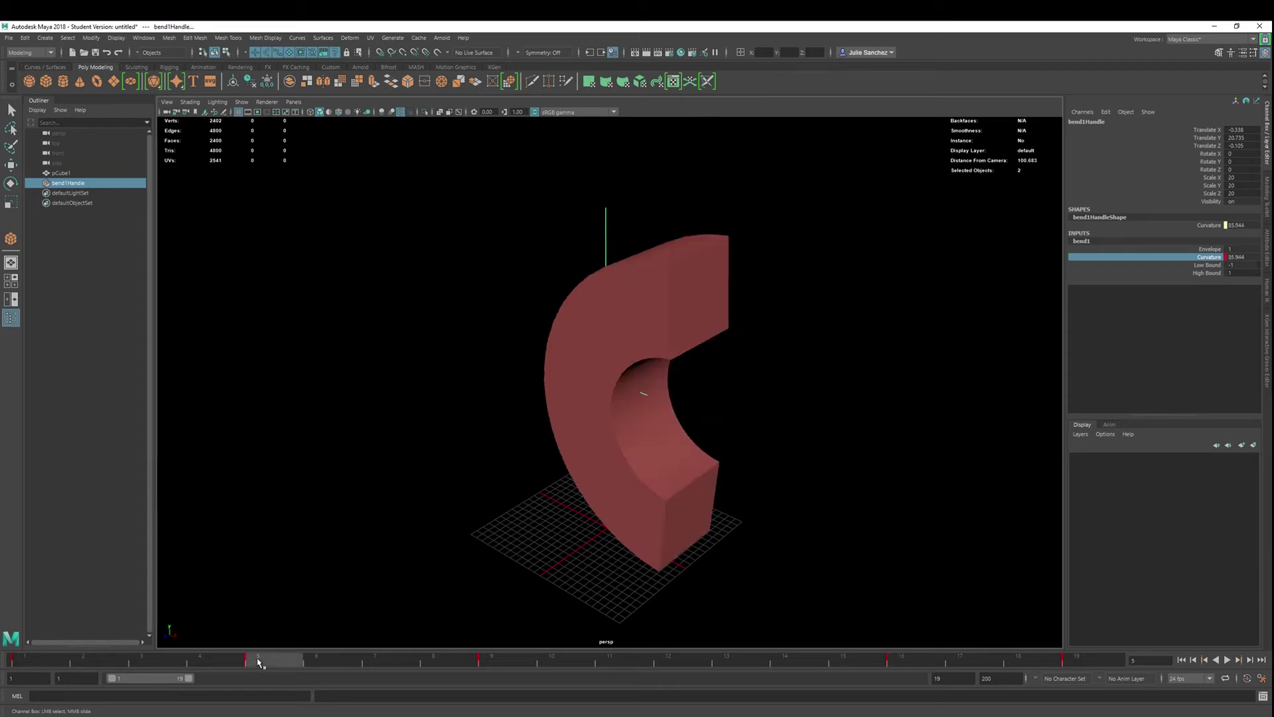
right_click(259, 662)
left_click(278, 532)
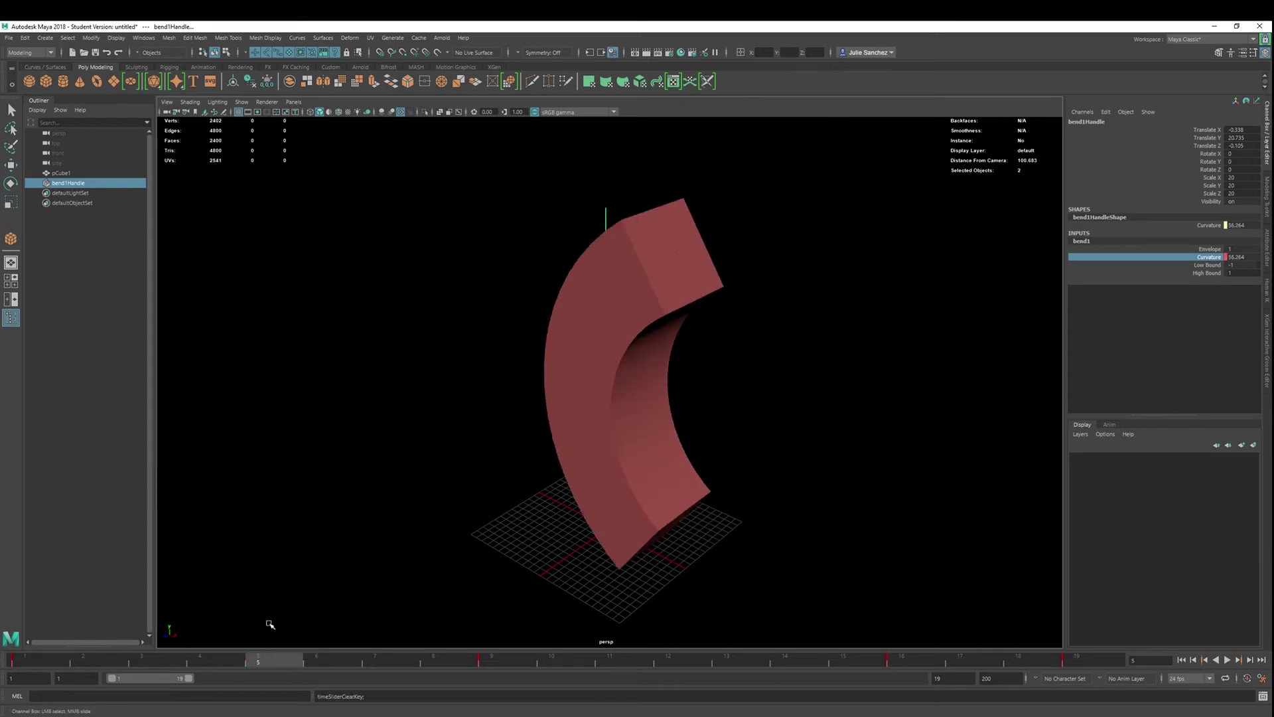
right_click(1188, 260)
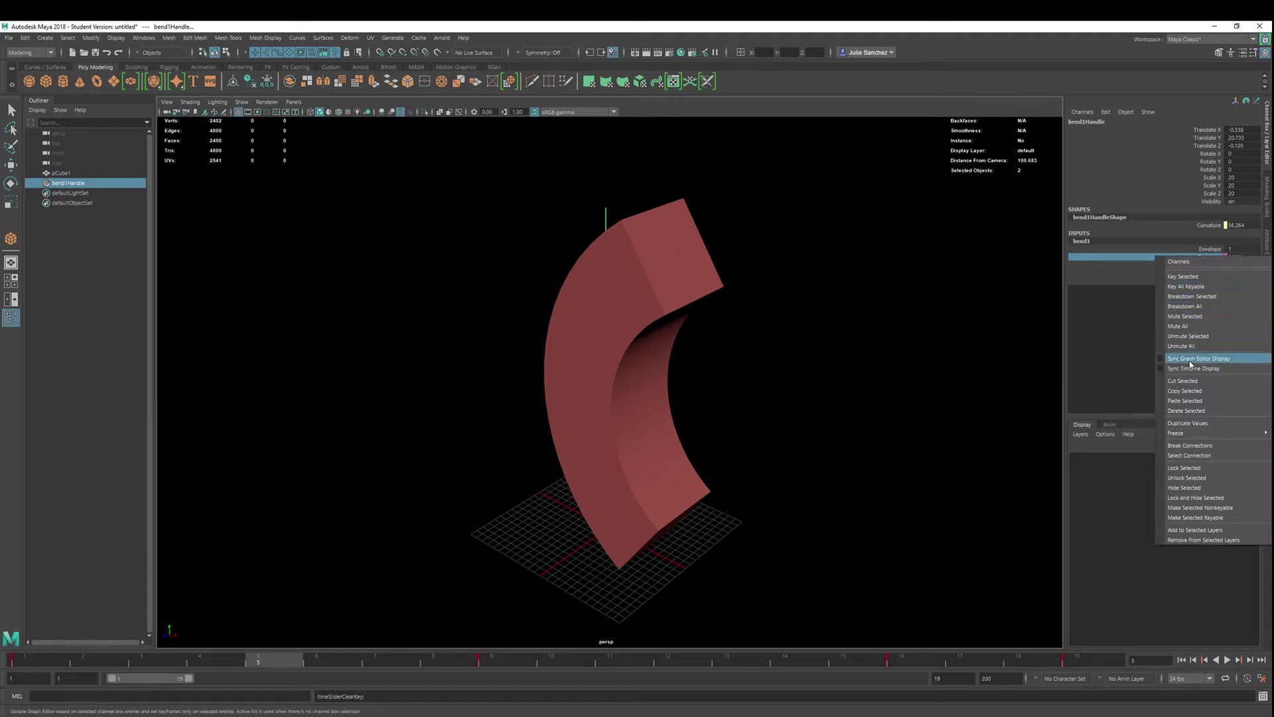
left_click(1193, 448)
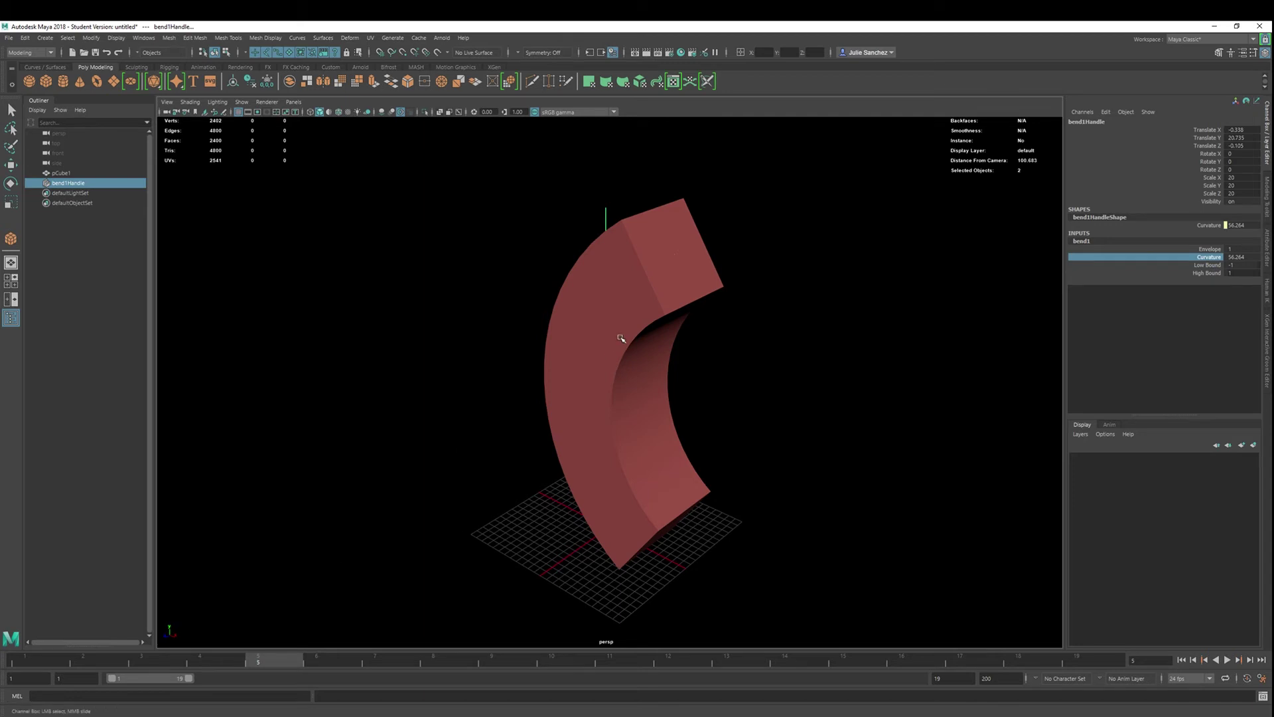
Select and nudge the bent box, then run Edit > Delete All by Type > History.
left_click(572, 332)
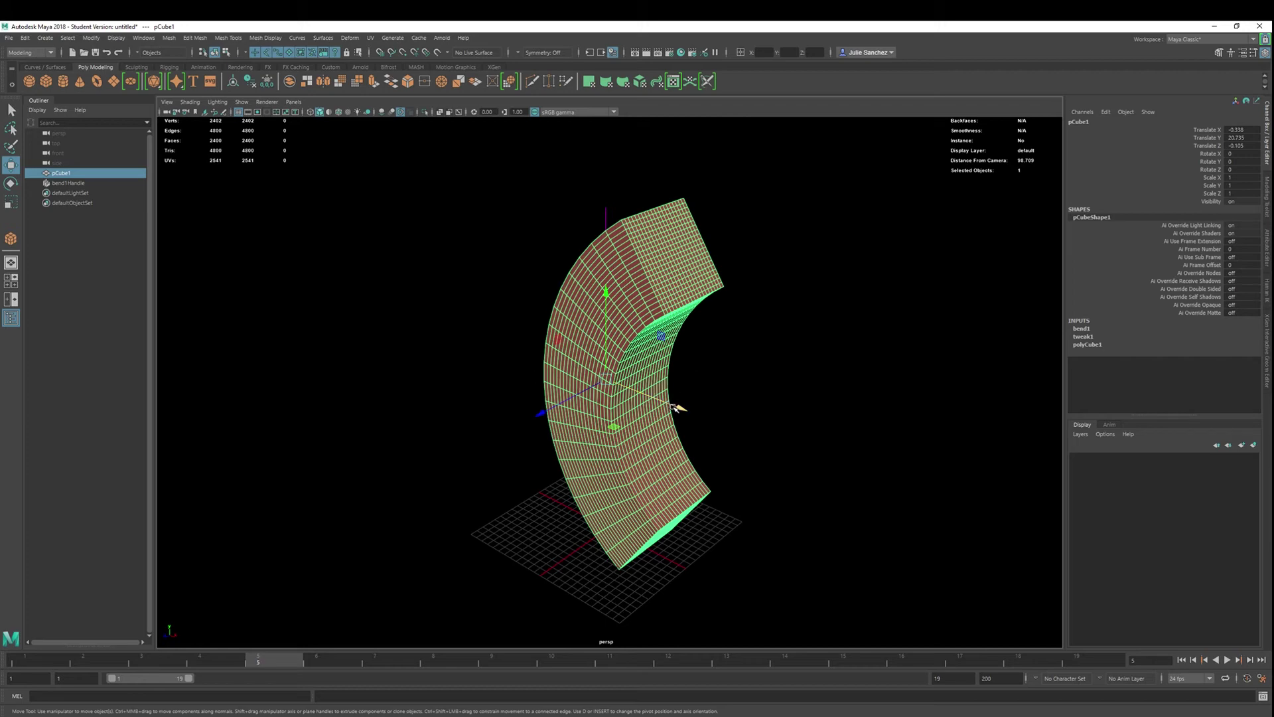
mouse_move(606, 381)
left_mouse_down()
mouse_move(677, 401)
mouse_move(594, 392)
mouse_move(626, 378)
left_mouse_up()
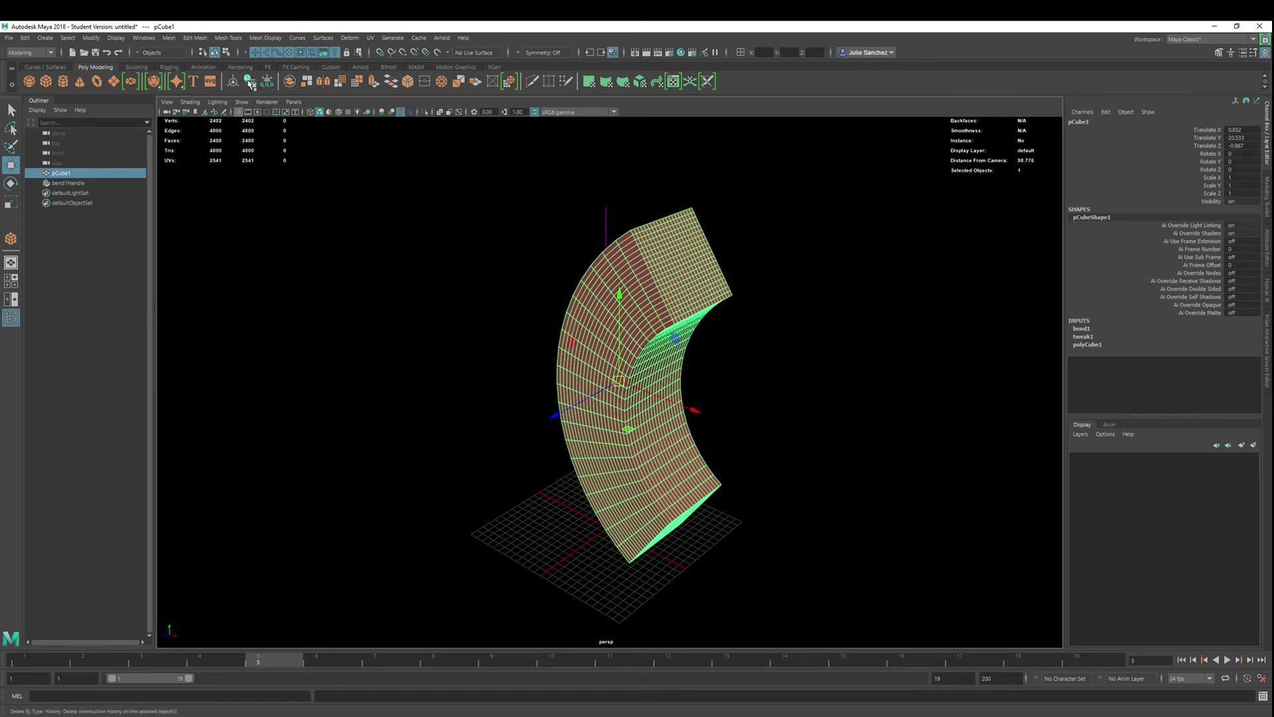
left_click(26, 39)
mouse_move(70, 169)
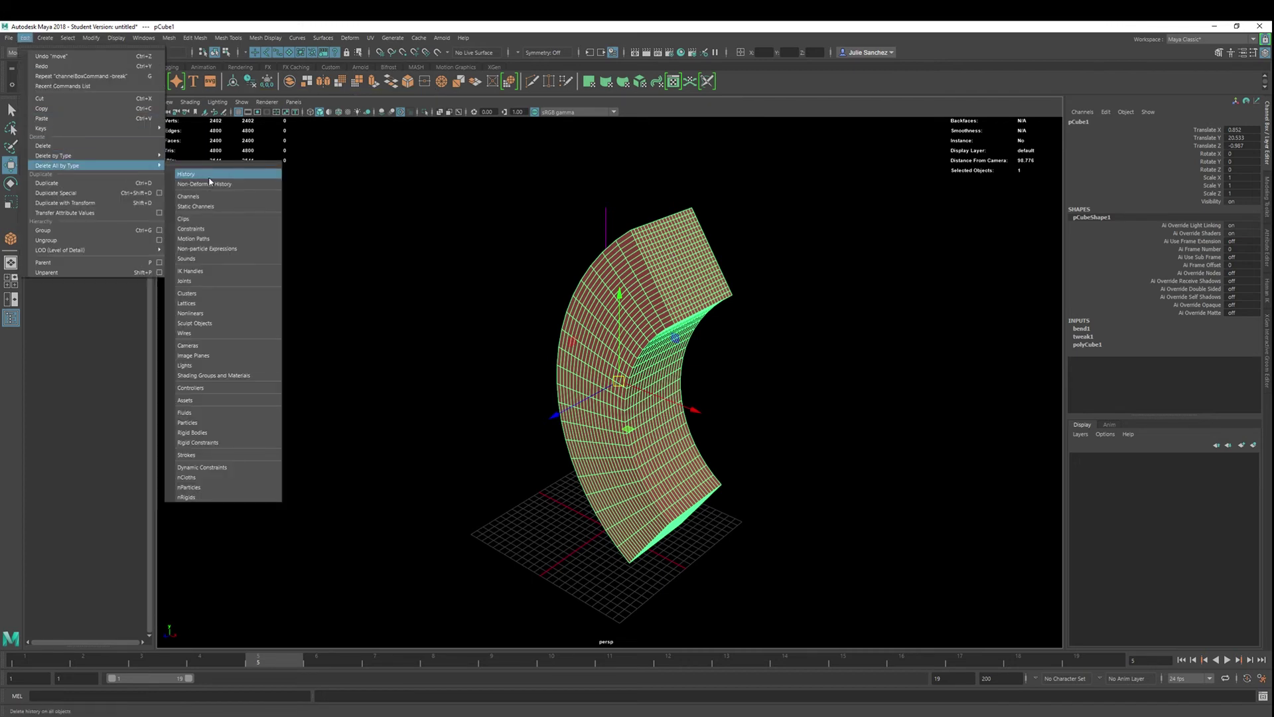
left_click(421, 199)
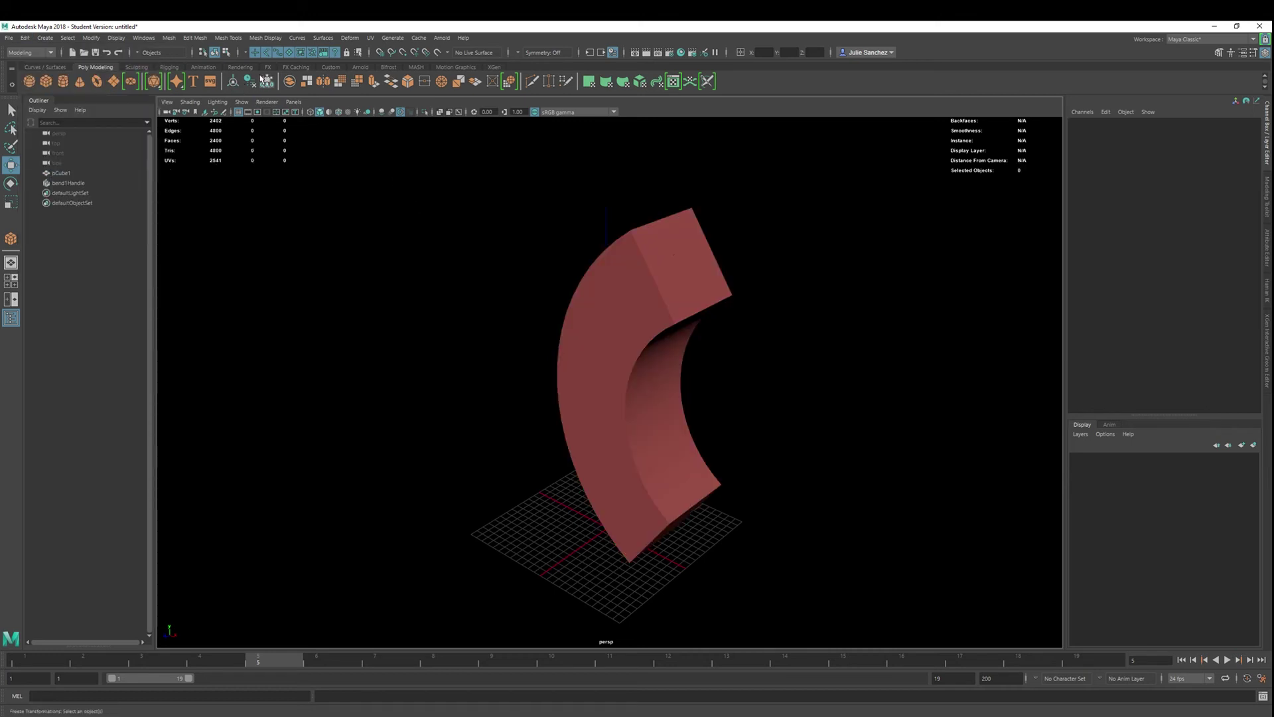
left_click(628, 298)
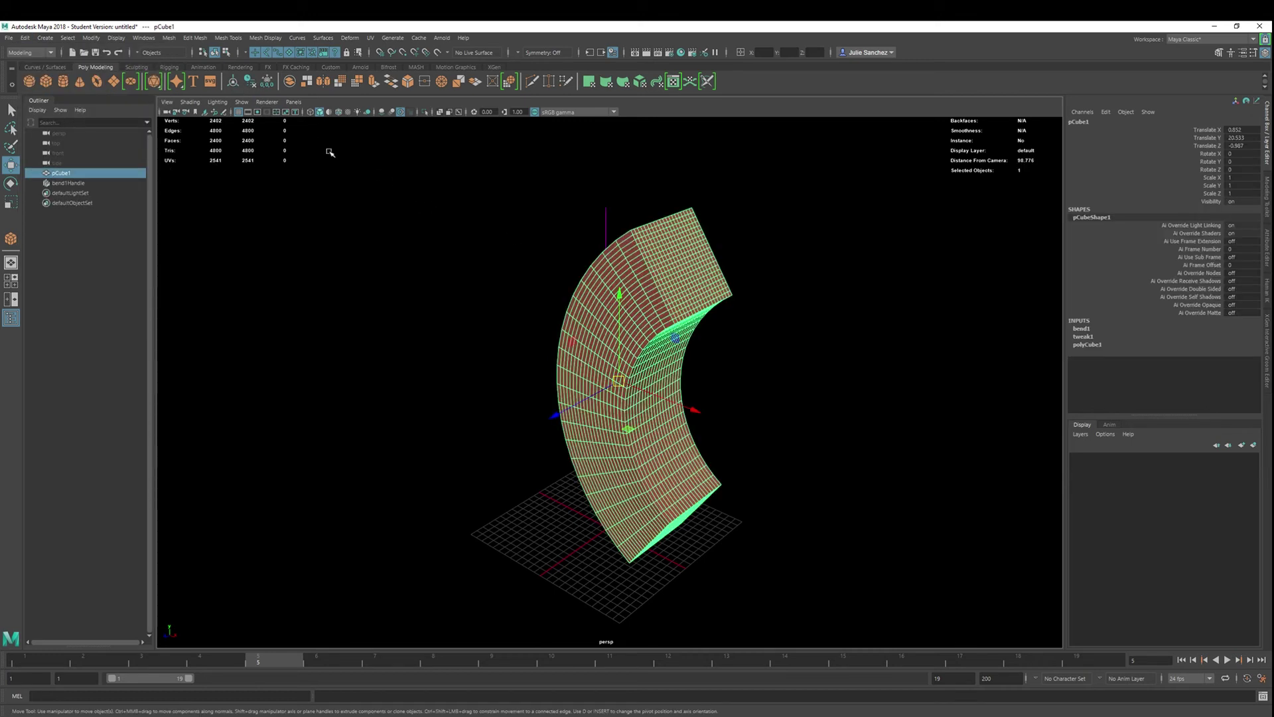
Delete pCube1's history from the shelf, test with a move, then undo both.
left_click(253, 84)
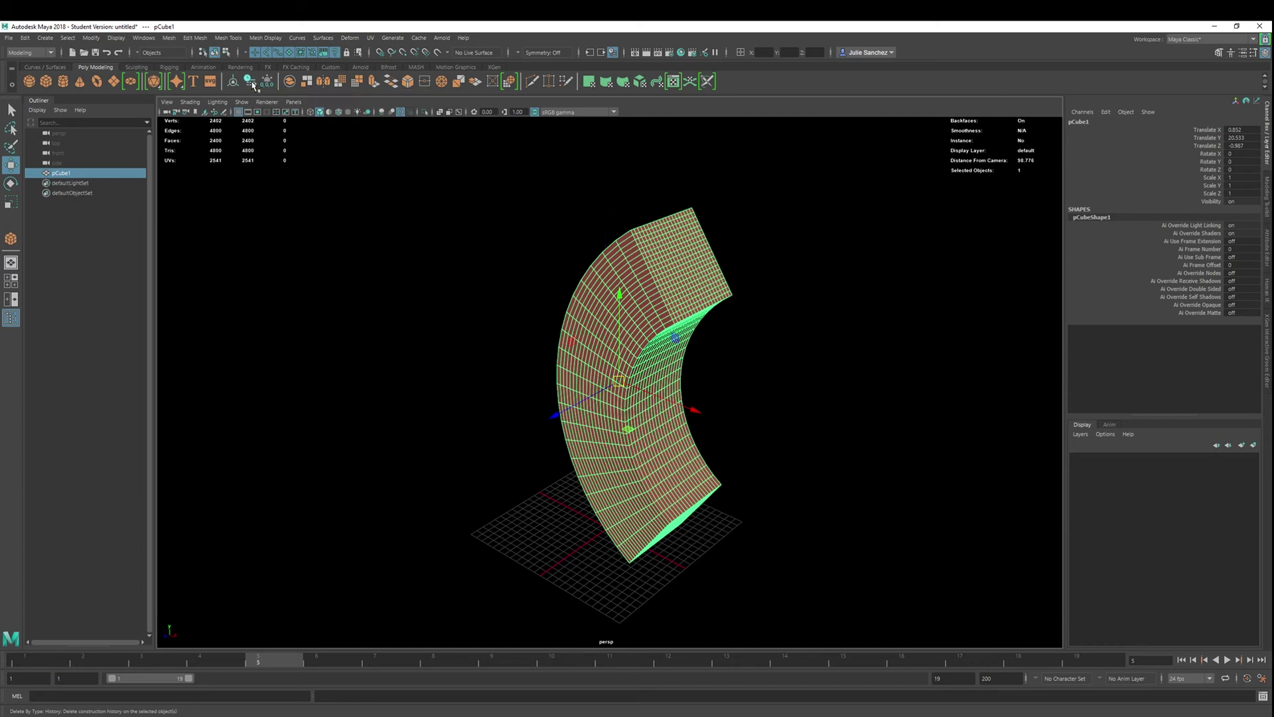
mouse_move(620, 383)
left_mouse_down()
mouse_move(674, 385)
mouse_move(438, 392)
mouse_move(780, 424)
mouse_move(614, 414)
mouse_move(617, 385)
left_mouse_up()
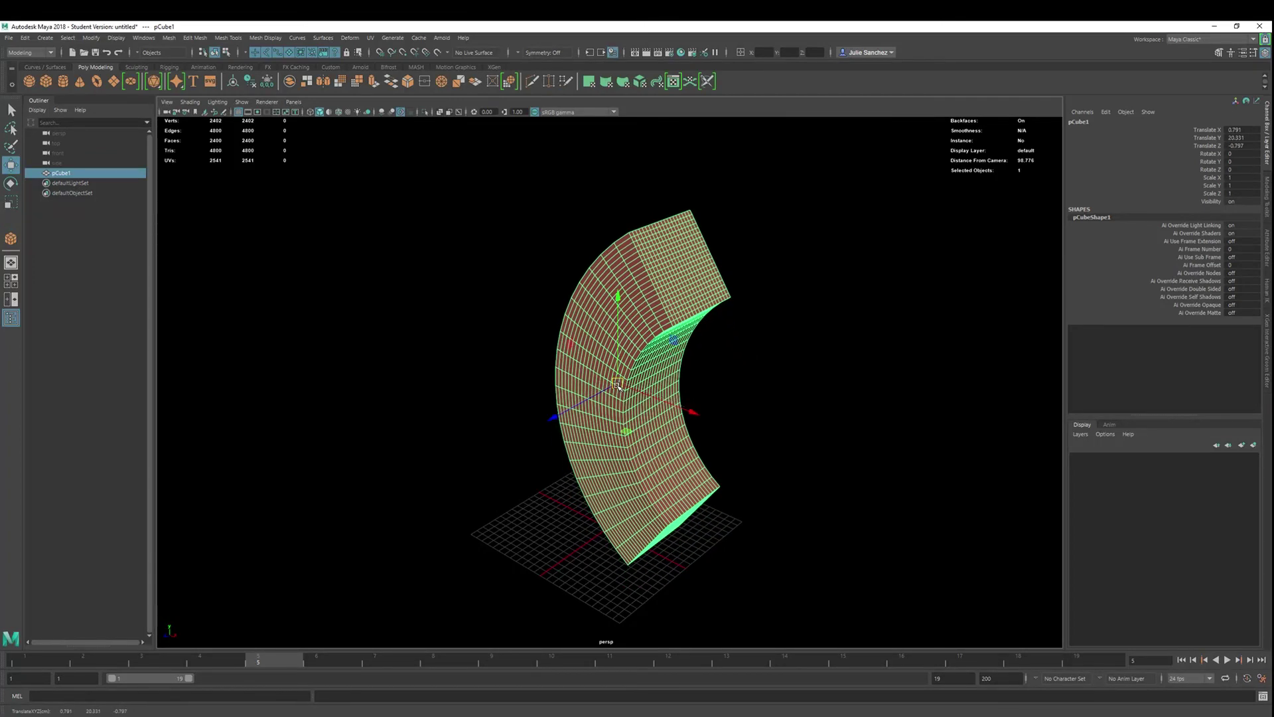
key("ctrl+z")
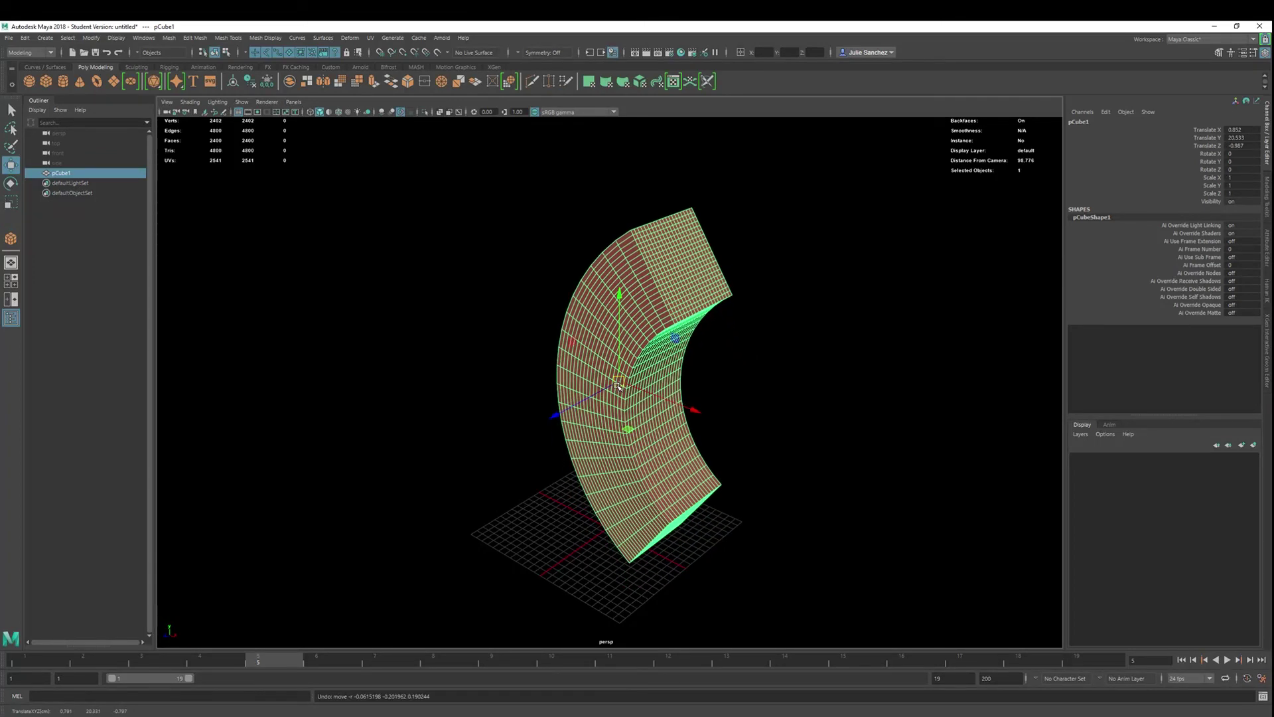
key("ctrl+z")
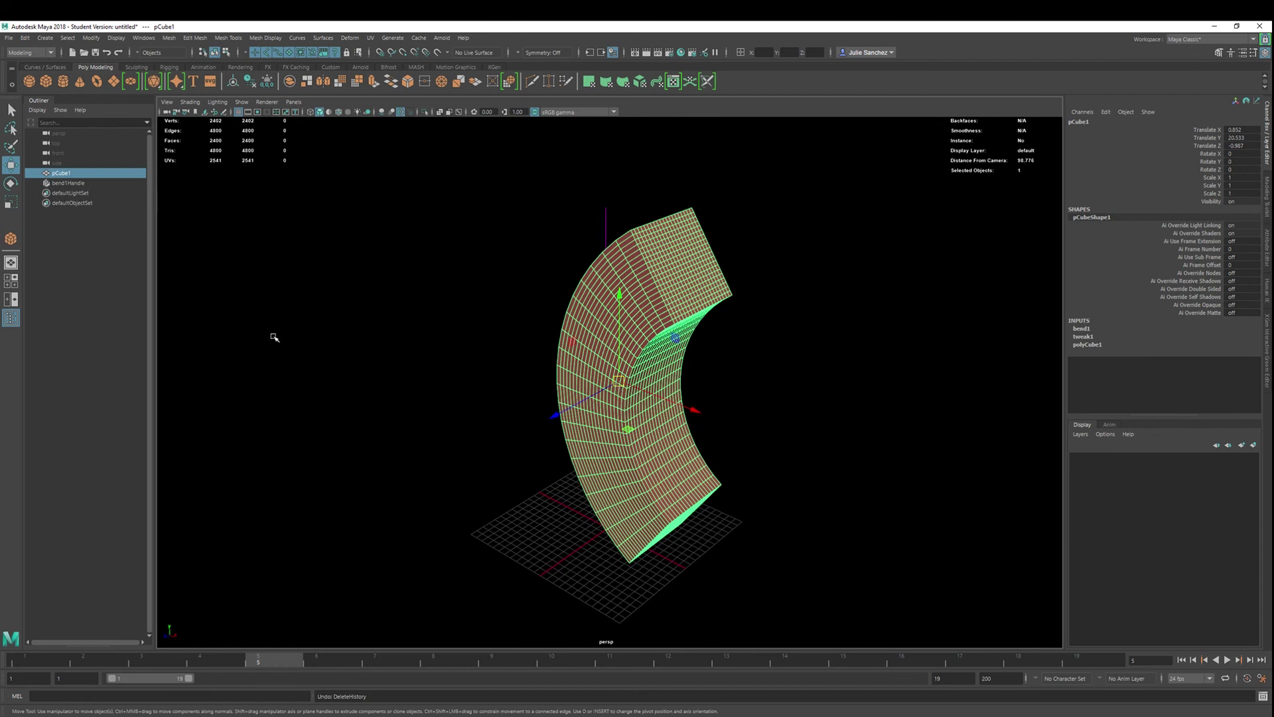
left_click(72, 184)
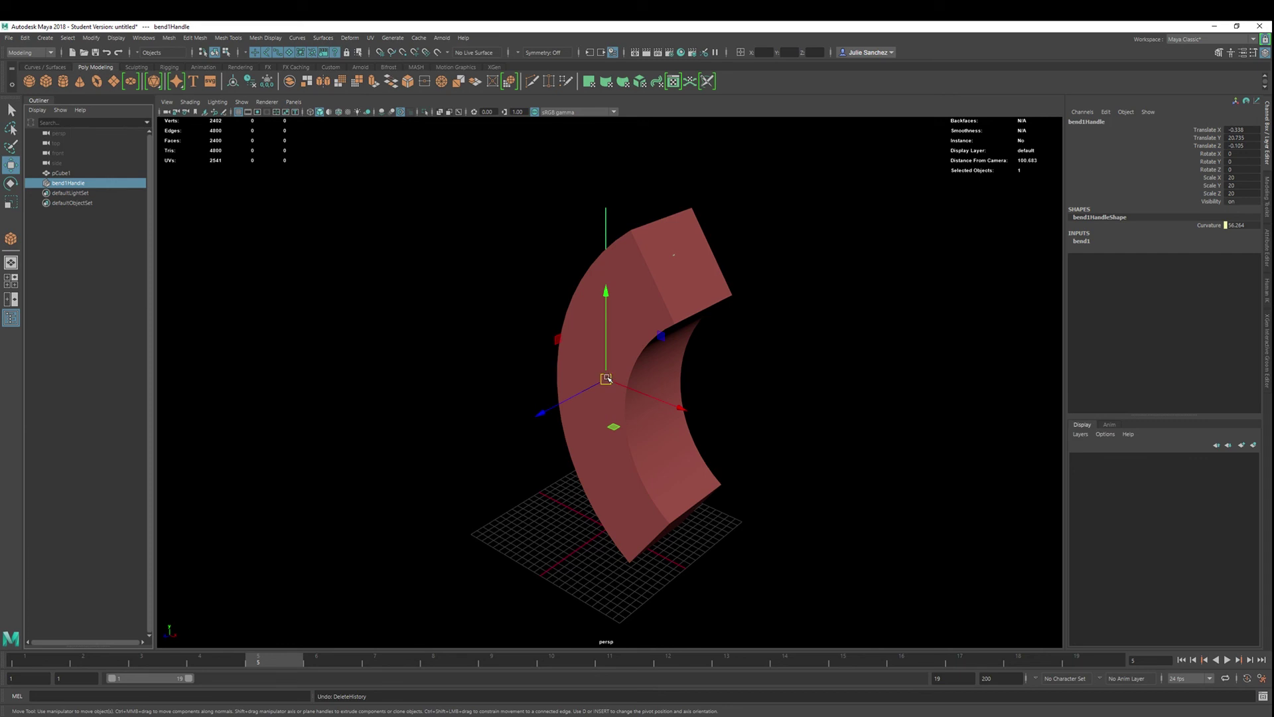
Drag bend1Handle upward to Translate Y 20.754.
left_click_drag(605, 293, 609, 294)
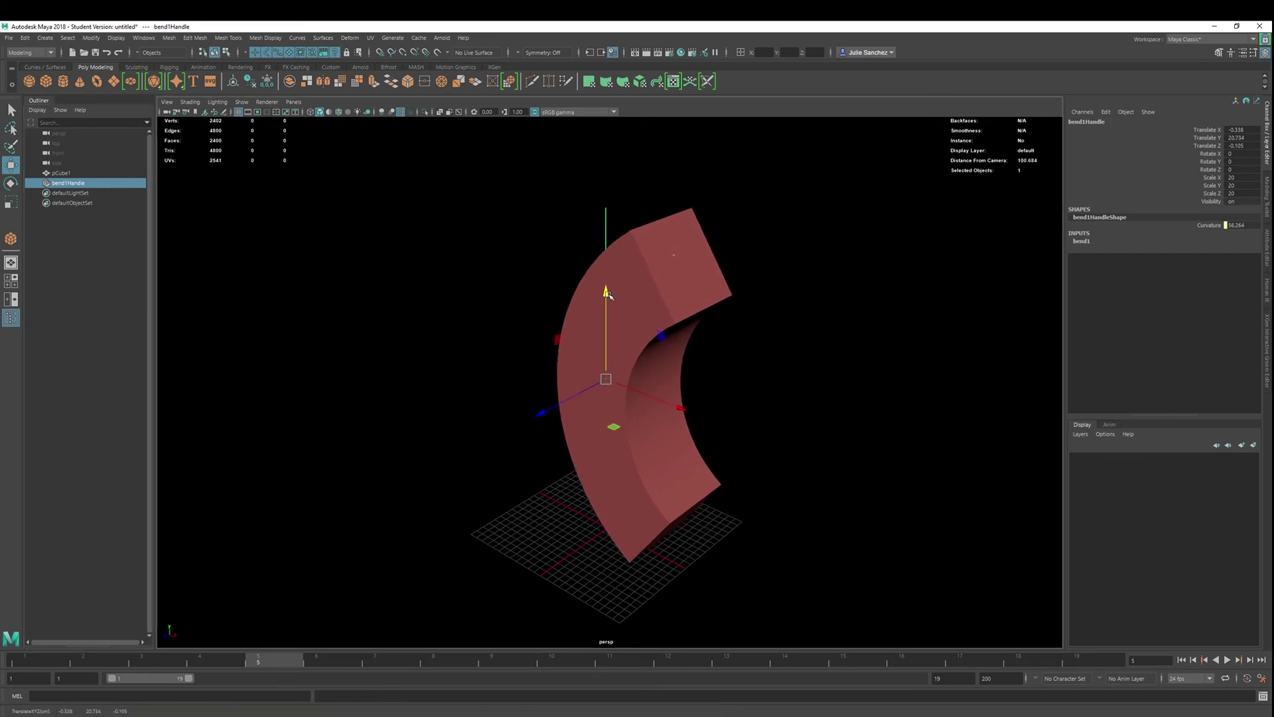